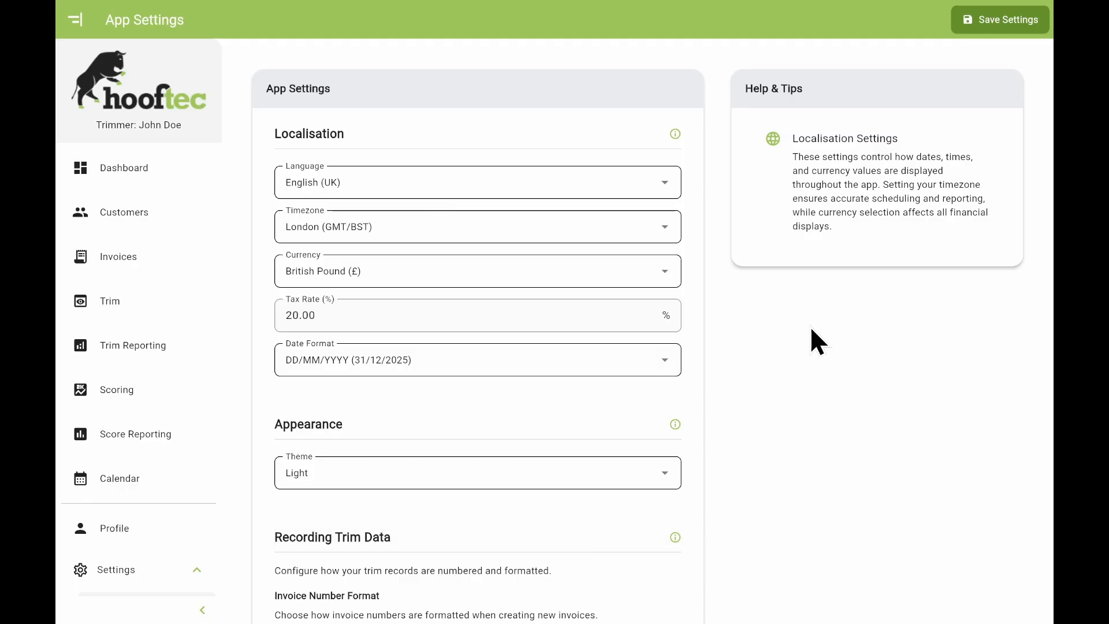
# Step: Switch the app language to Afrikaans and return it to English (UK)
pyautogui.click(665, 190)
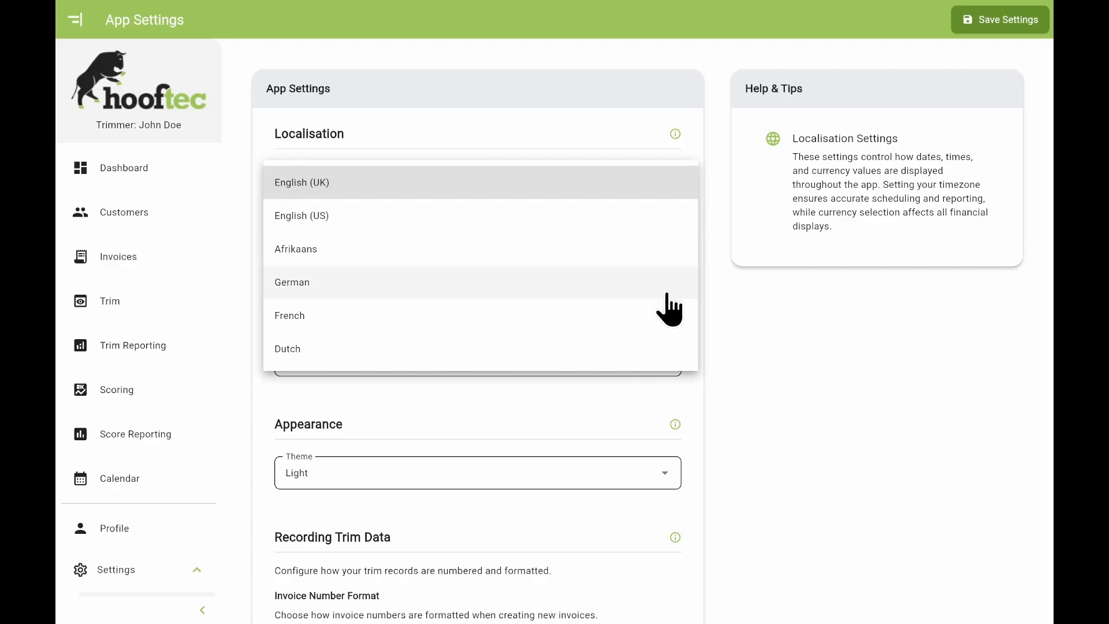
pyautogui.click(663, 263)
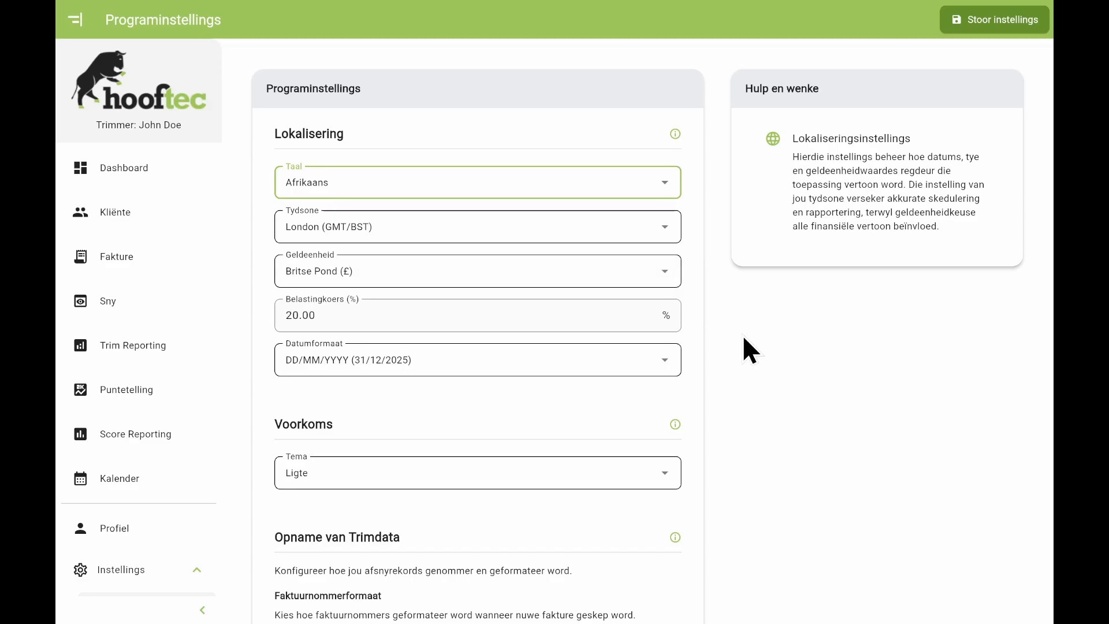
pyautogui.click(664, 190)
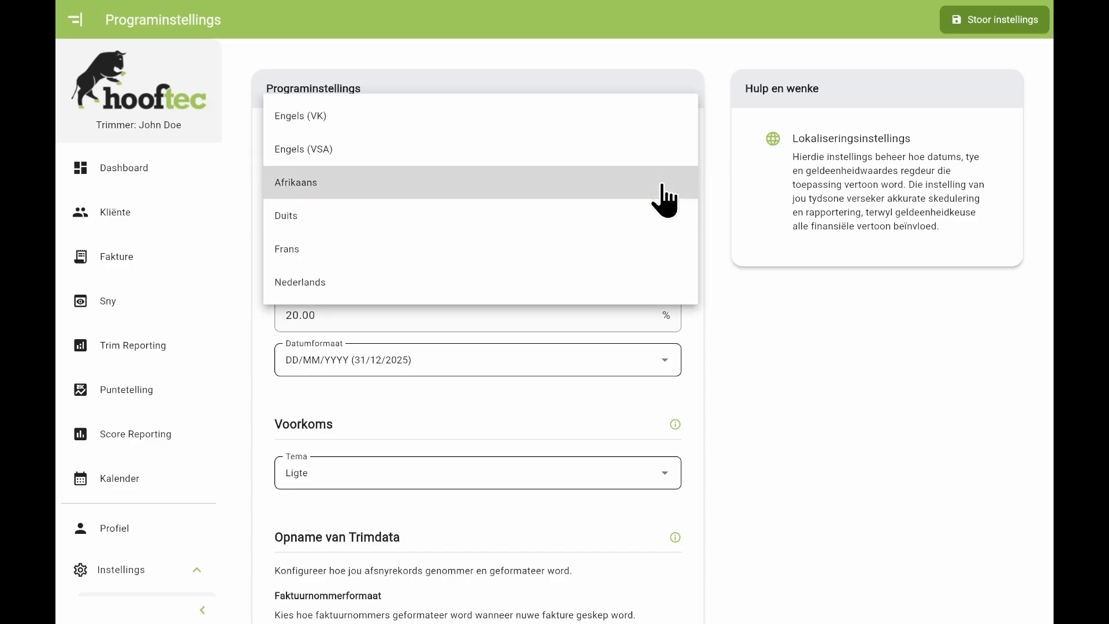
pyautogui.click(657, 127)
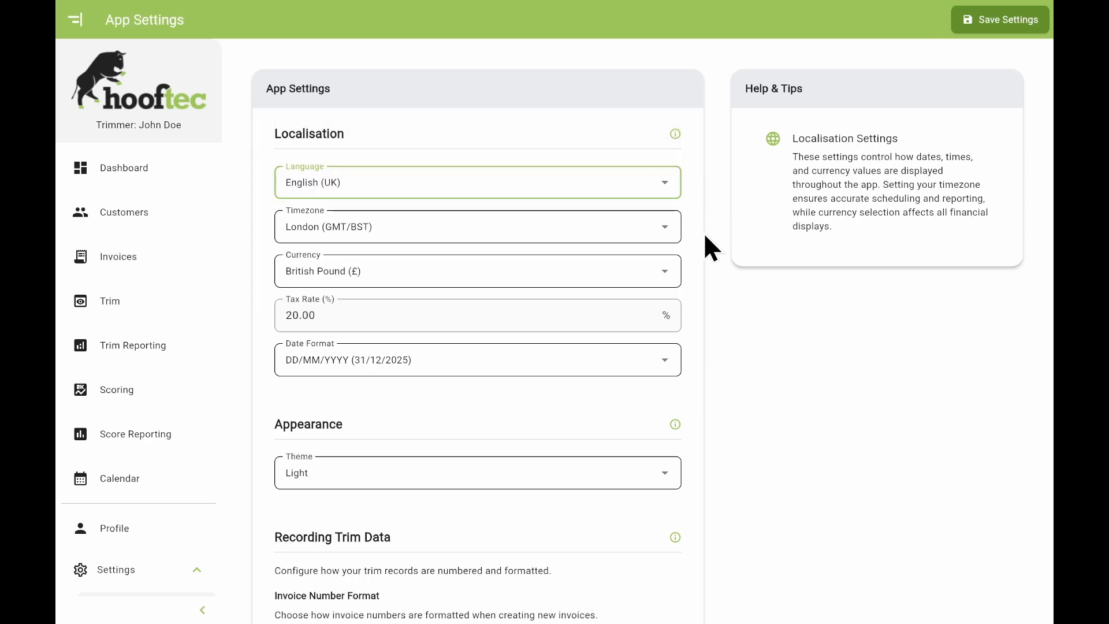
# Step: Review the available timezone and currency options, keeping London (GMT/BST) and British Pound (£)
pyautogui.click(662, 227)
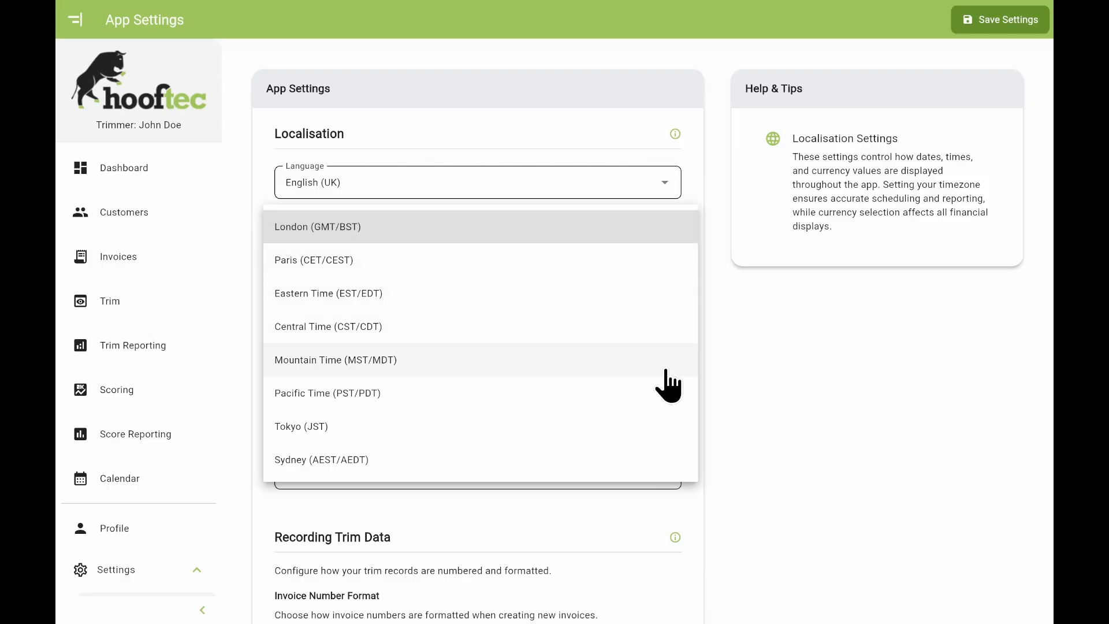
pyautogui.click(789, 387)
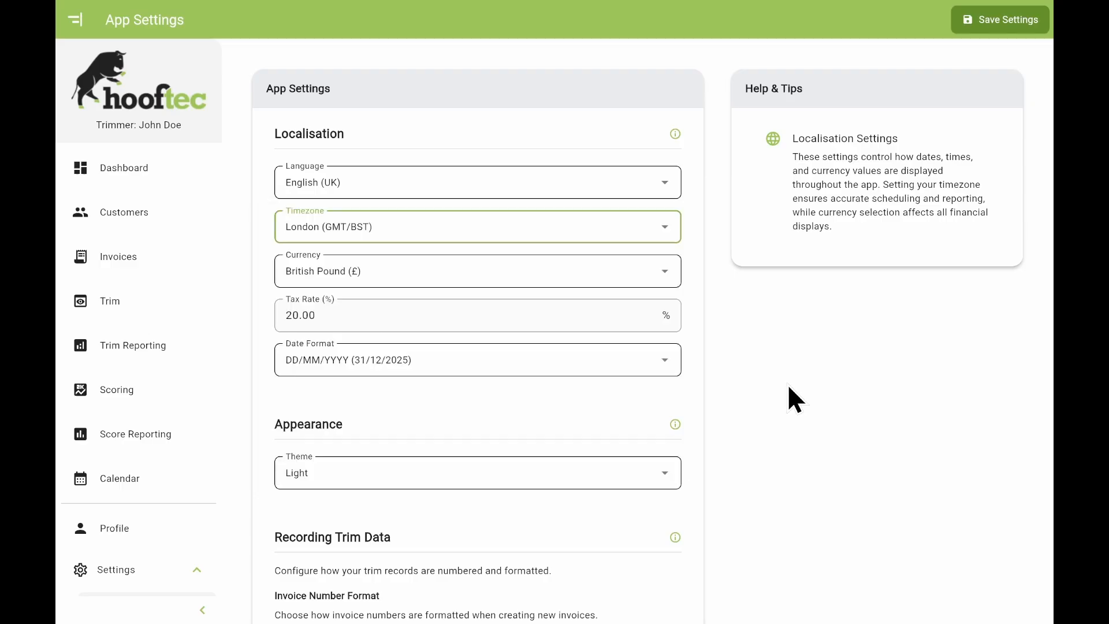
pyautogui.click(670, 284)
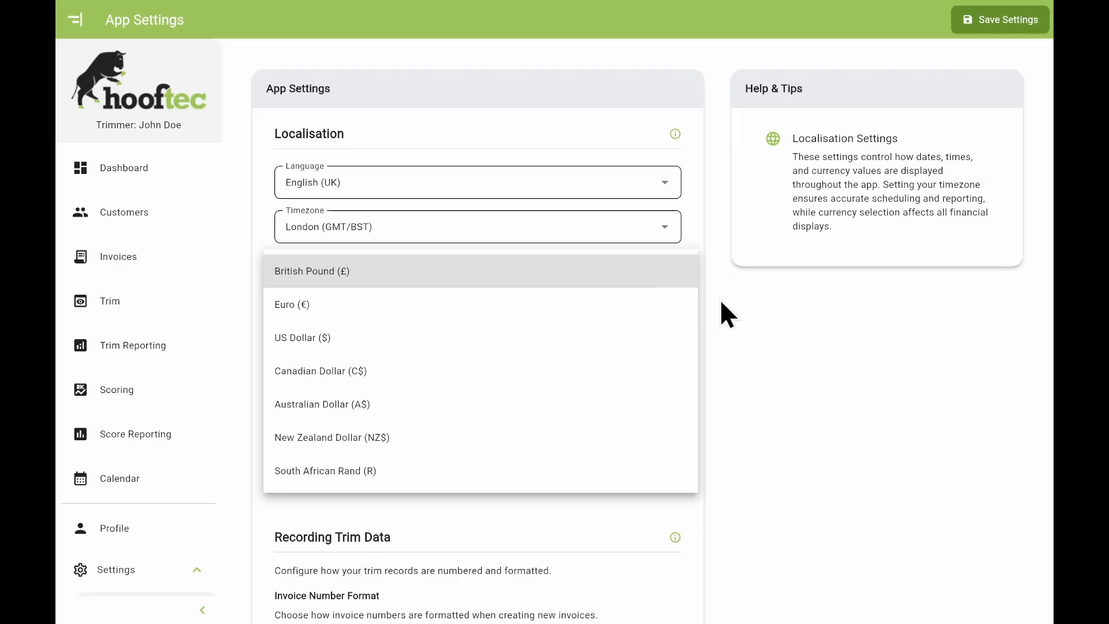
pyautogui.click(672, 275)
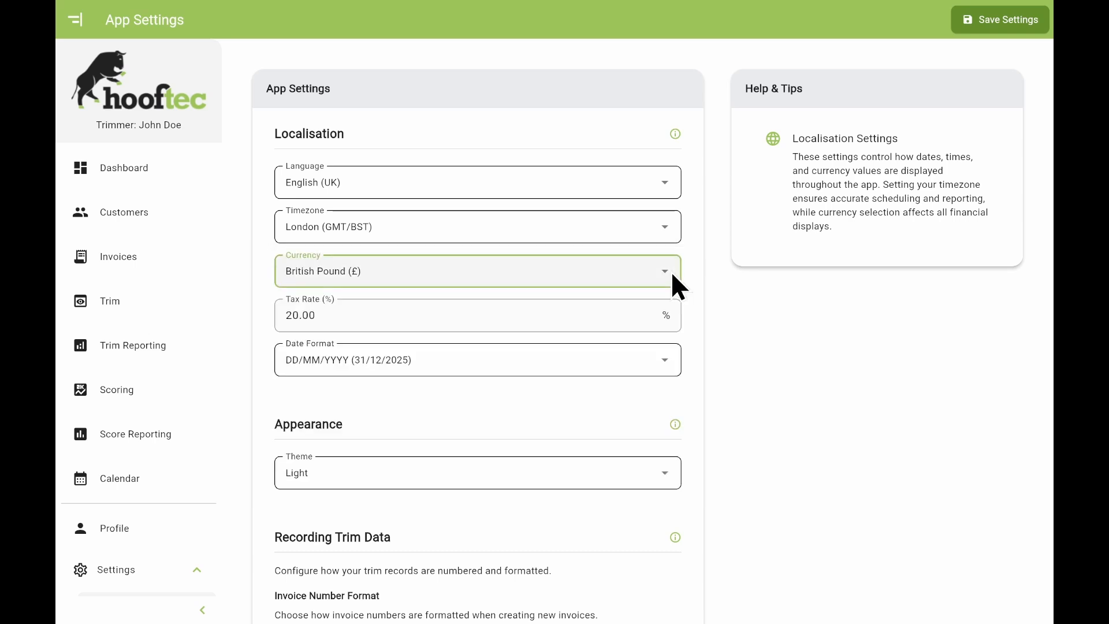
# Step: Set the tax rate to 10.00% and return it to 20.00%
pyautogui.click(591, 316)
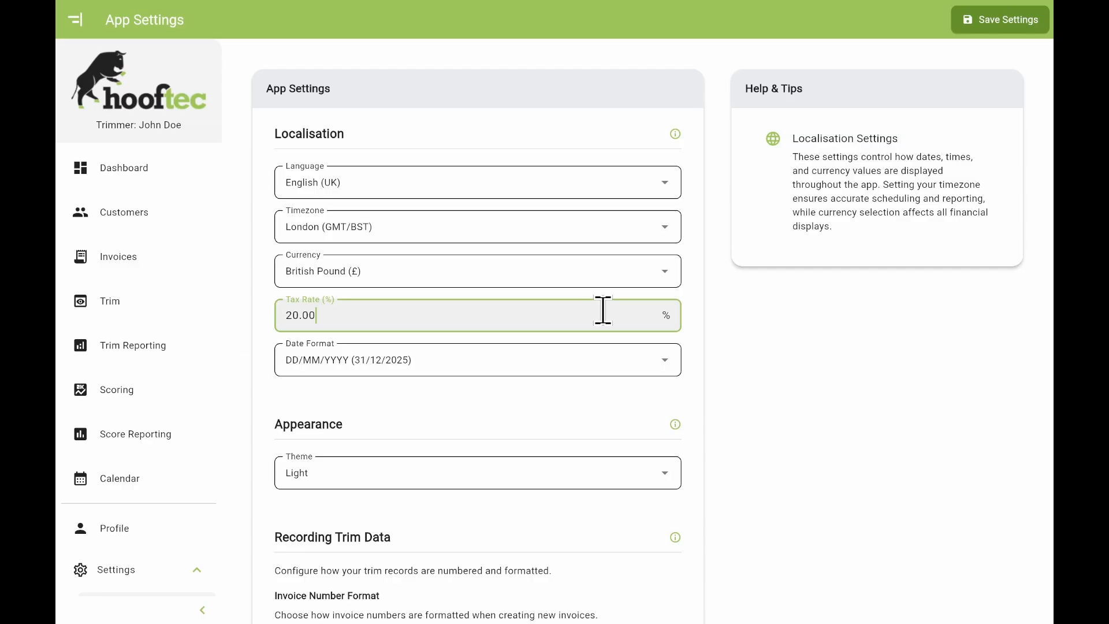
pyautogui.hotkey('ctrl', 'a')
pyautogui.write('10.00')
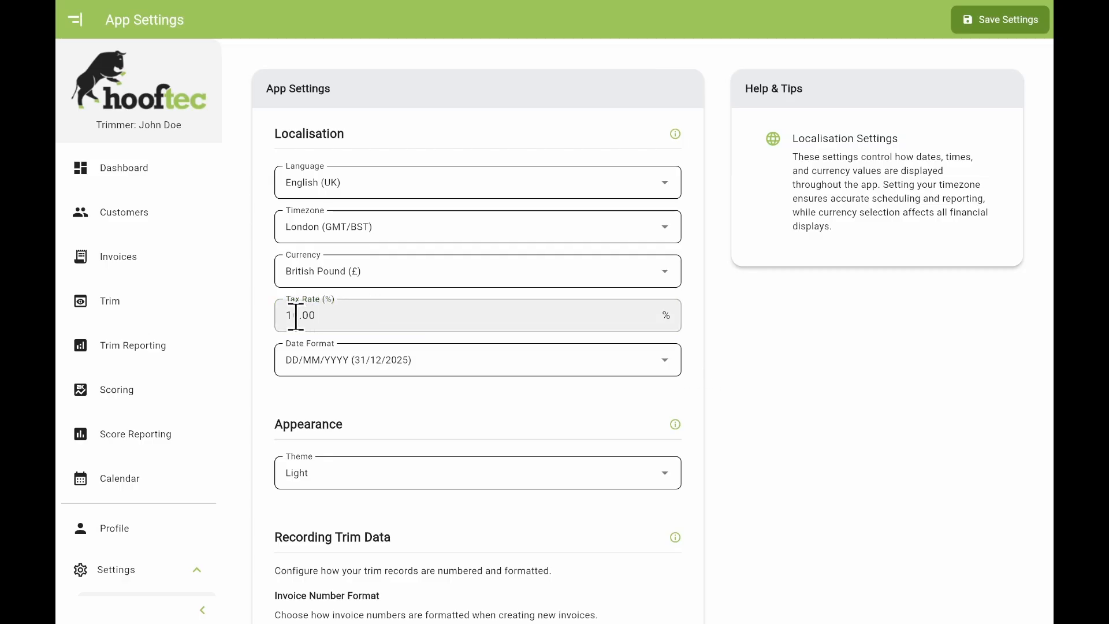
pyautogui.moveTo(292, 314); pyautogui.dragTo(251, 314)
pyautogui.write('2')
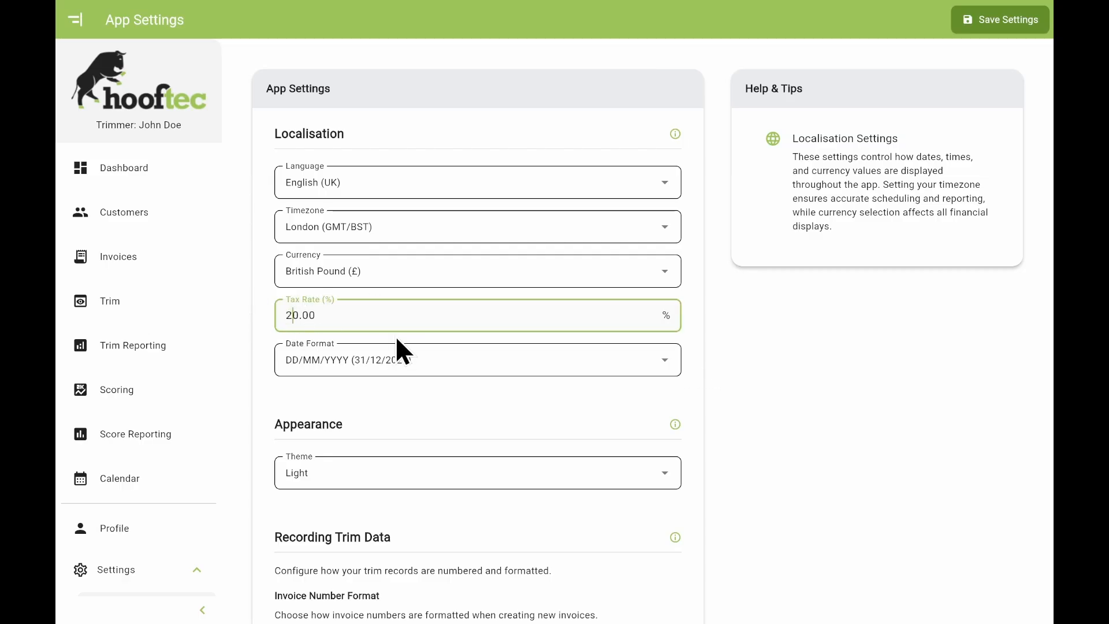
pyautogui.click(691, 360)
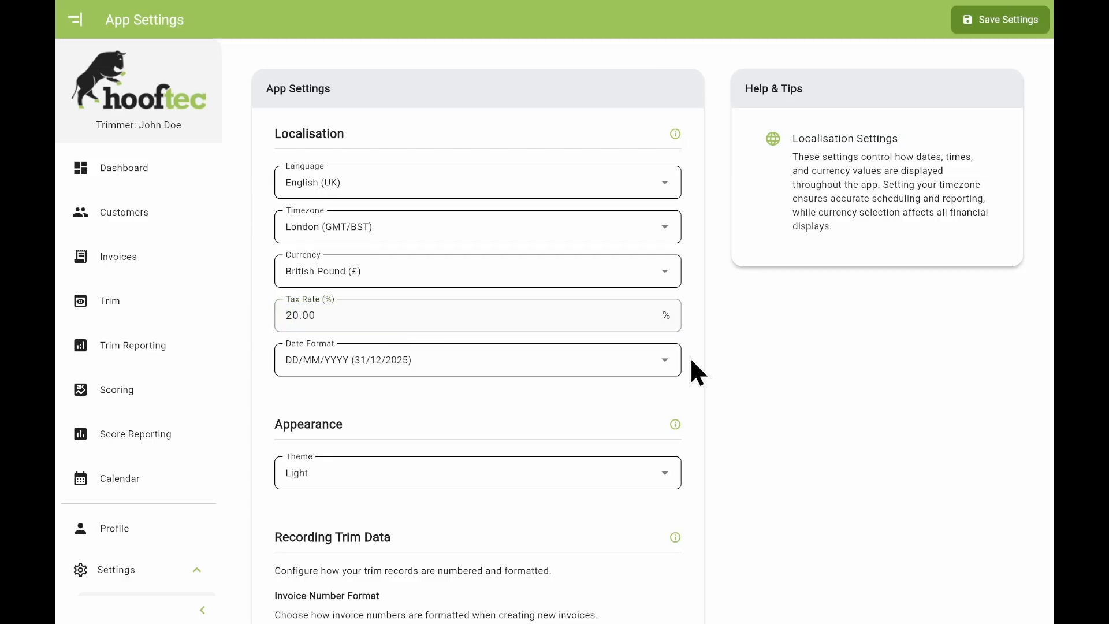
# Step: Review the available date formats, keeping DD/MM/YYYY (31/12/2025)
pyautogui.click(661, 361)
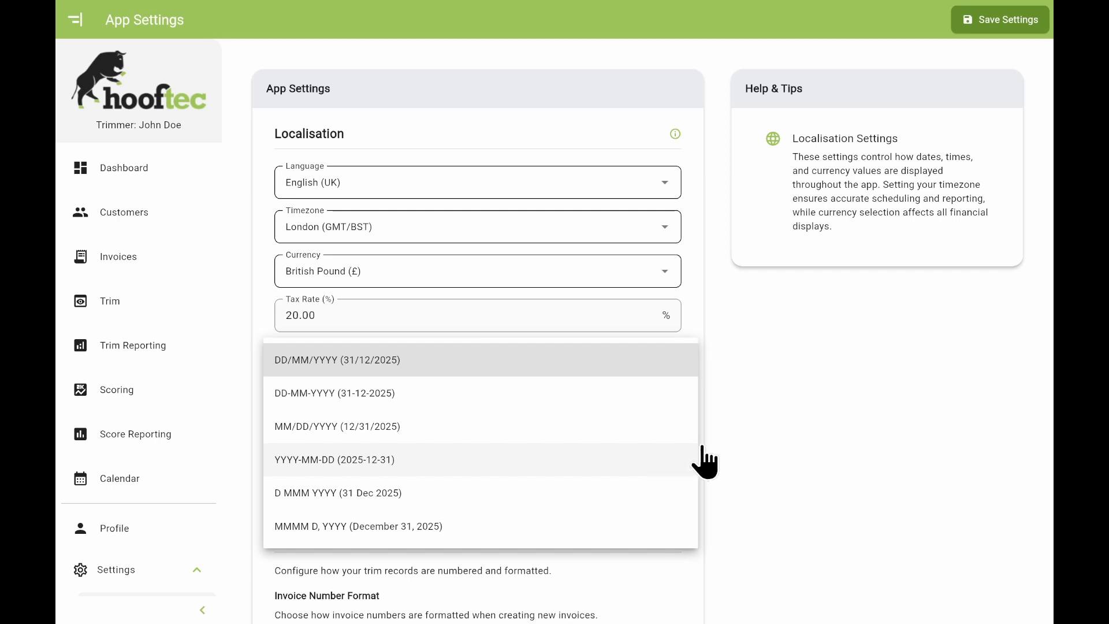
pyautogui.click(669, 368)
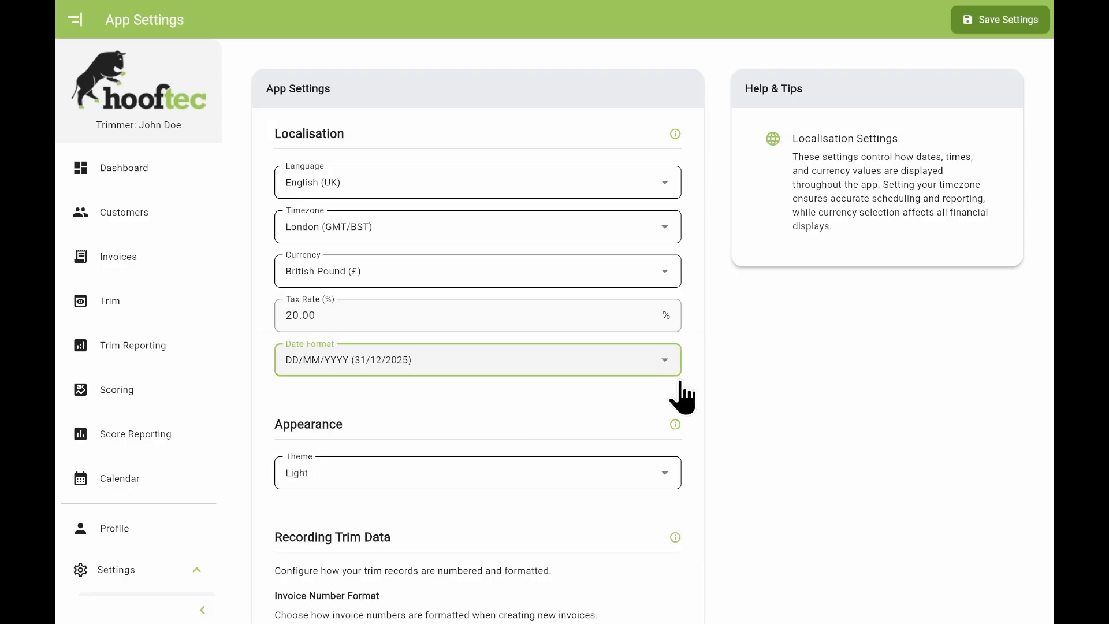
# Step: Switch the appearance theme to Dark and collapse the navigation sidebar to view the settings page
pyautogui.scroll(-2, 725, 417)
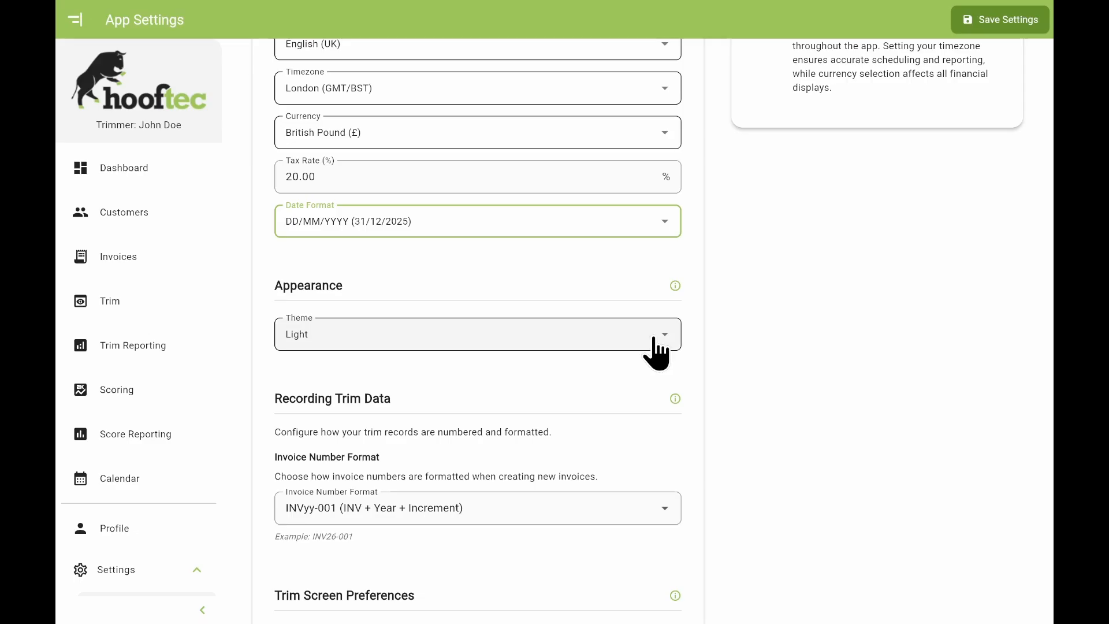
pyautogui.click(656, 346)
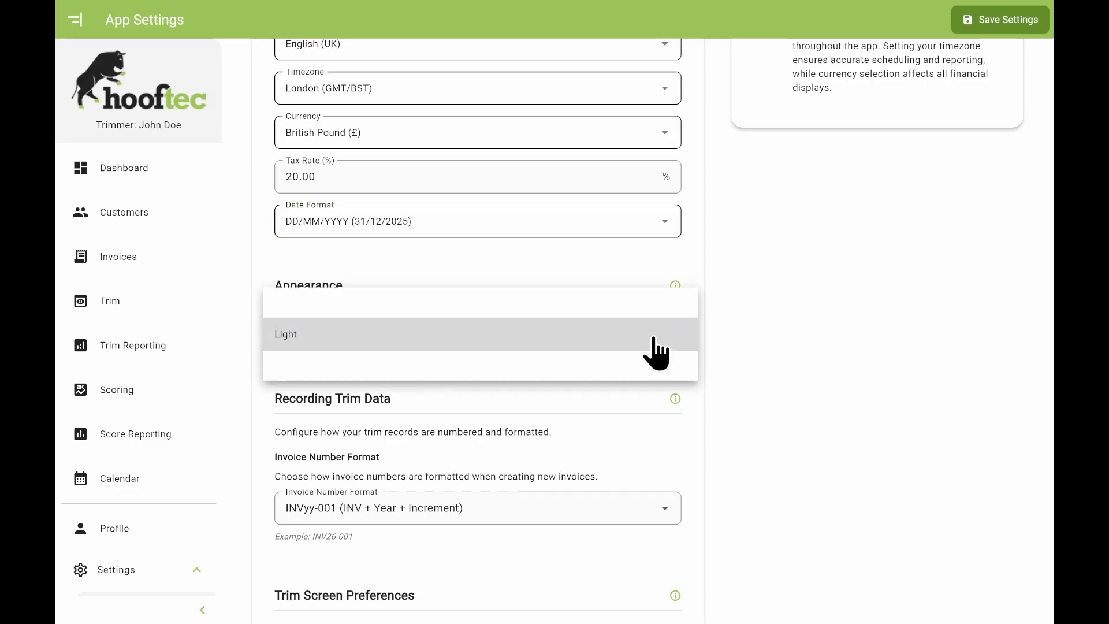
pyautogui.click(655, 375)
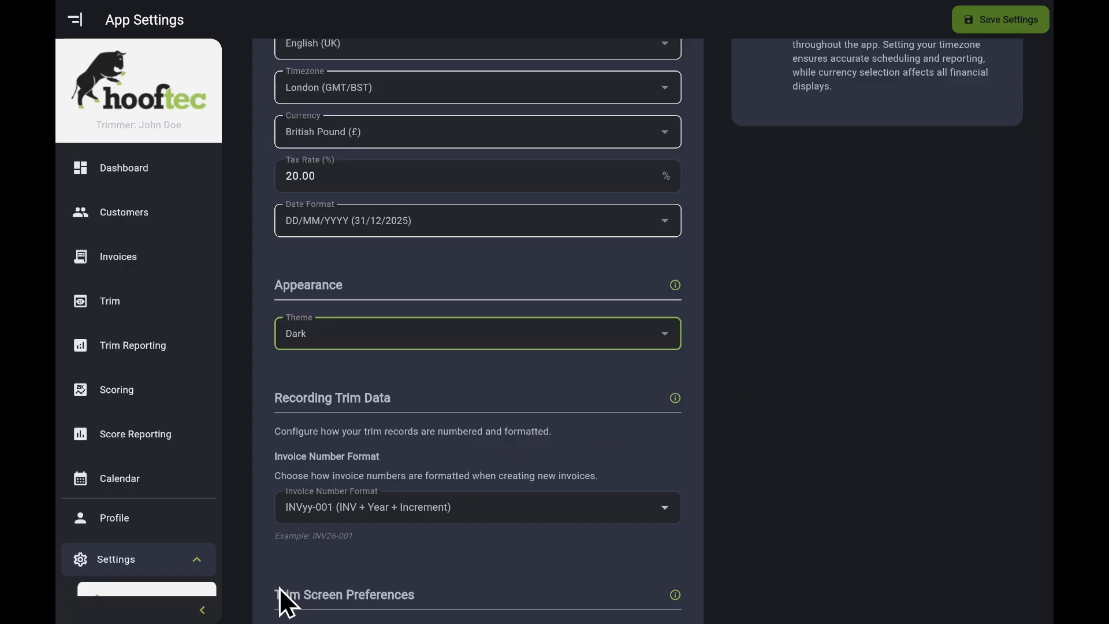
pyautogui.click(203, 612)
pyautogui.scroll(-1, 634, 398)
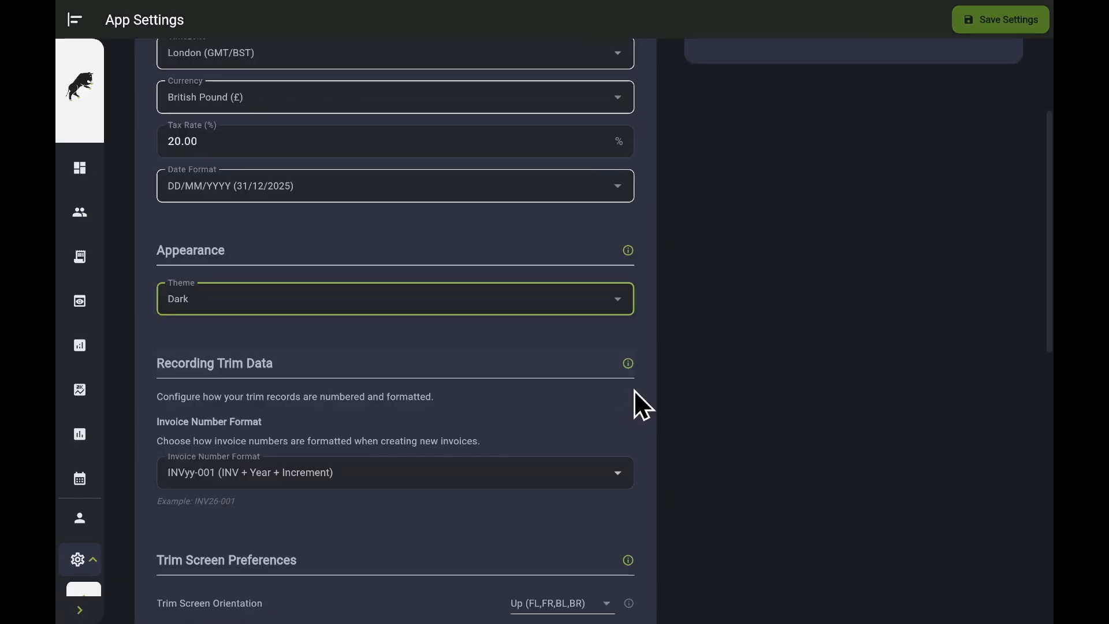
pyautogui.scroll(3, 633, 391)
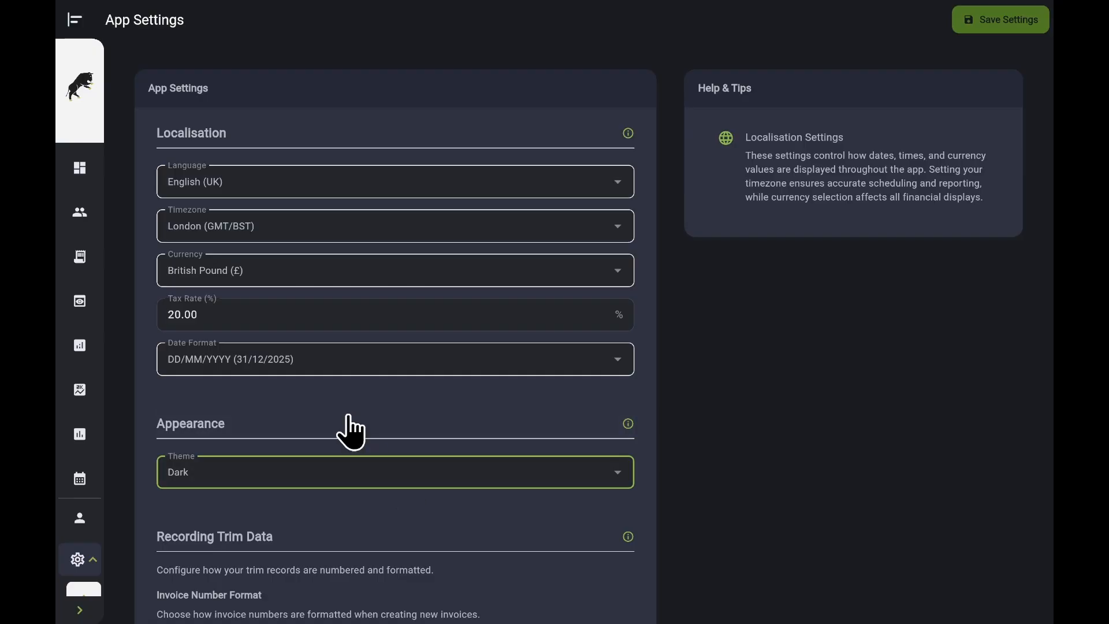
# Step: Return the appearance theme to Light and expand the navigation sidebar again
pyautogui.click(307, 476)
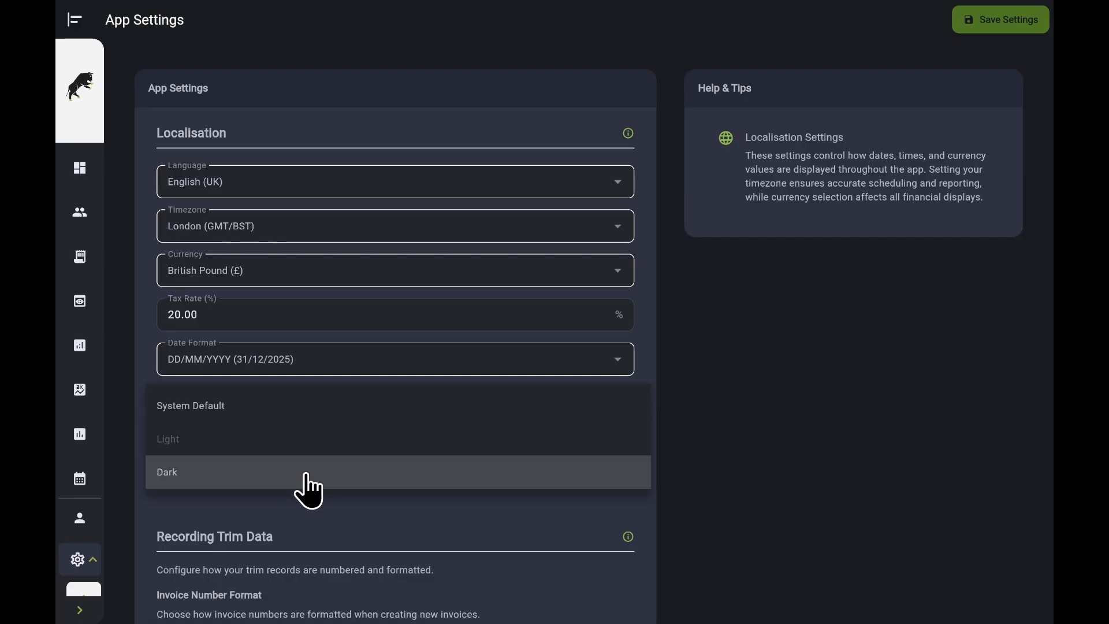
pyautogui.click(302, 442)
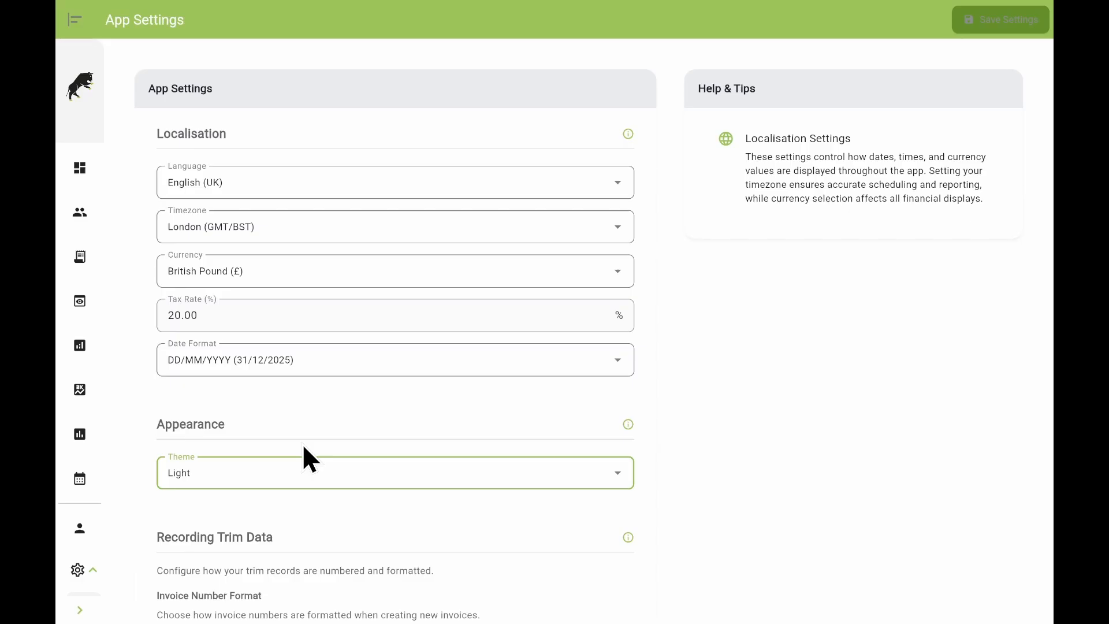
pyautogui.click(81, 609)
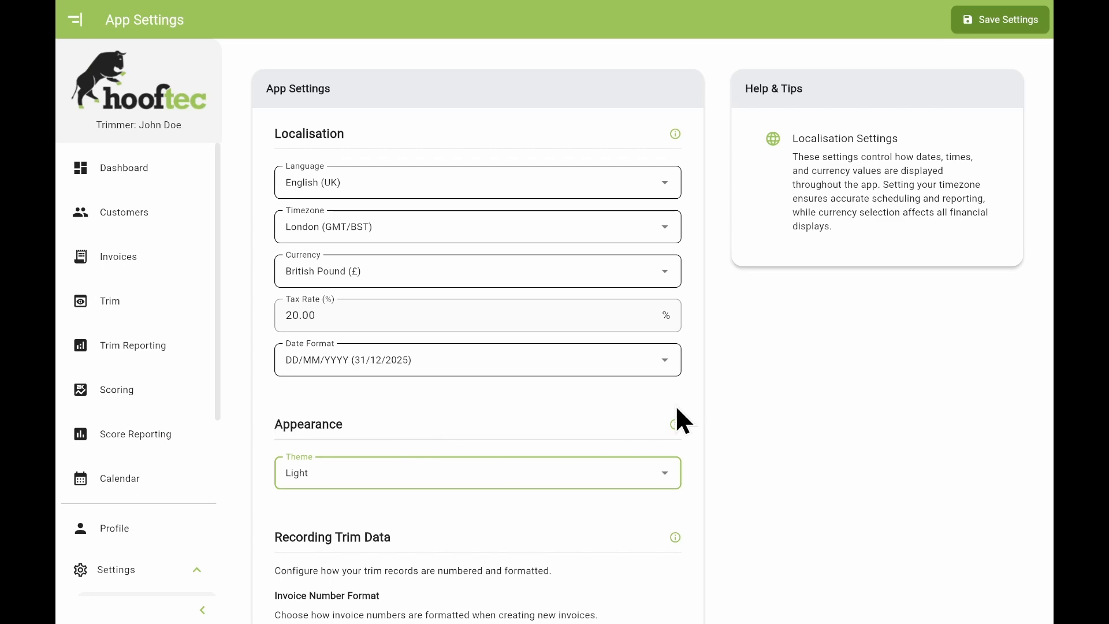
# Step: Set the invoice number format for new invoices to 001 (Increment only)
pyautogui.scroll(-6, 774, 405)
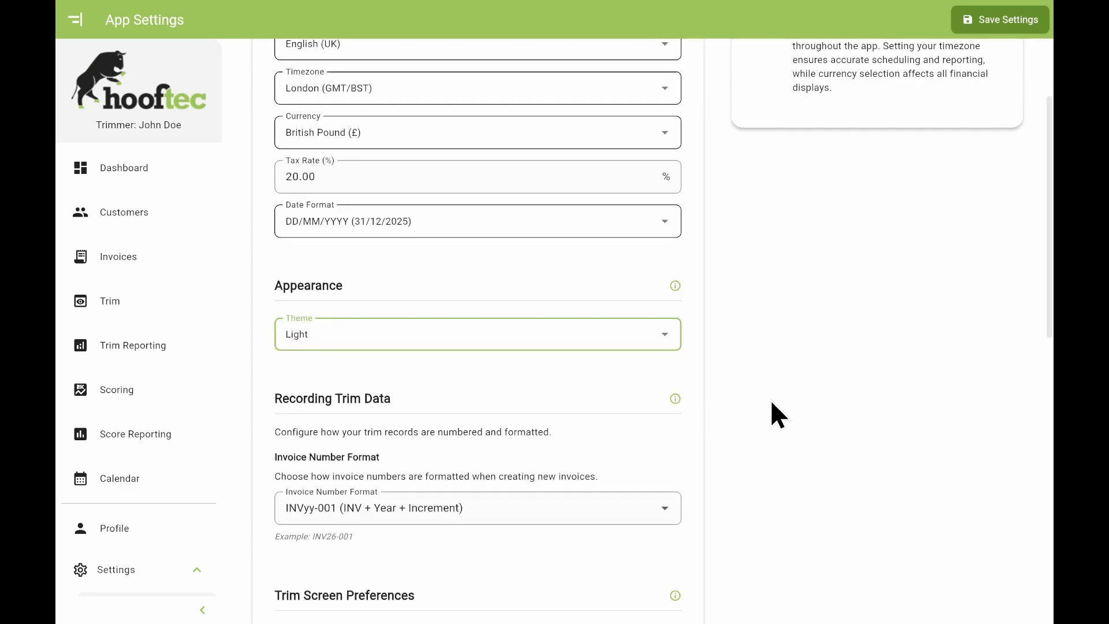
pyautogui.scroll(-2, 768, 403)
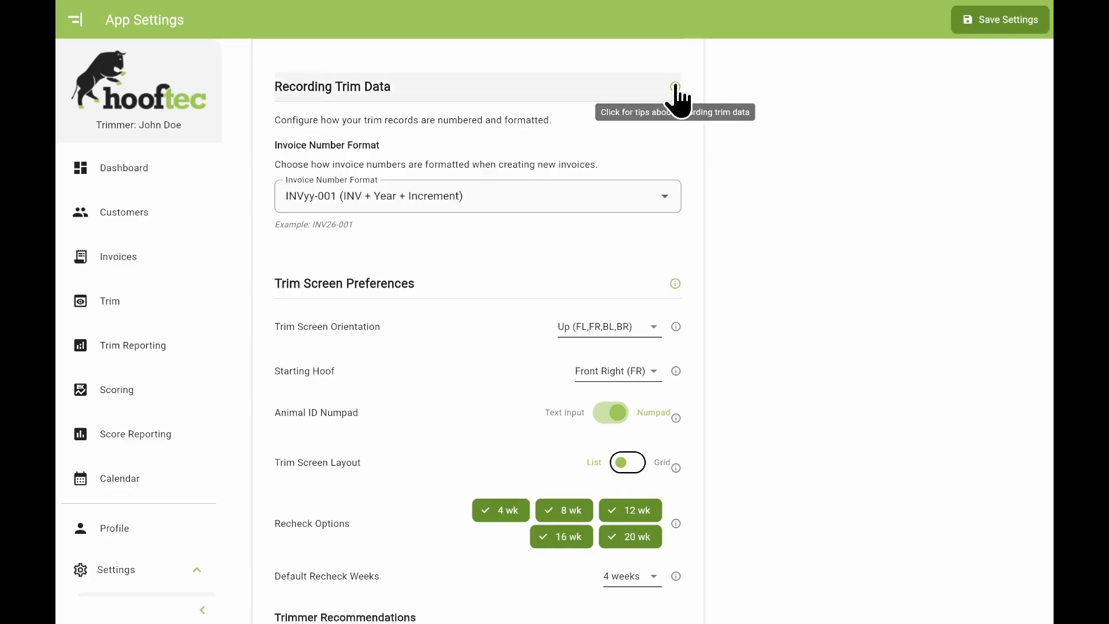
pyautogui.click(654, 202)
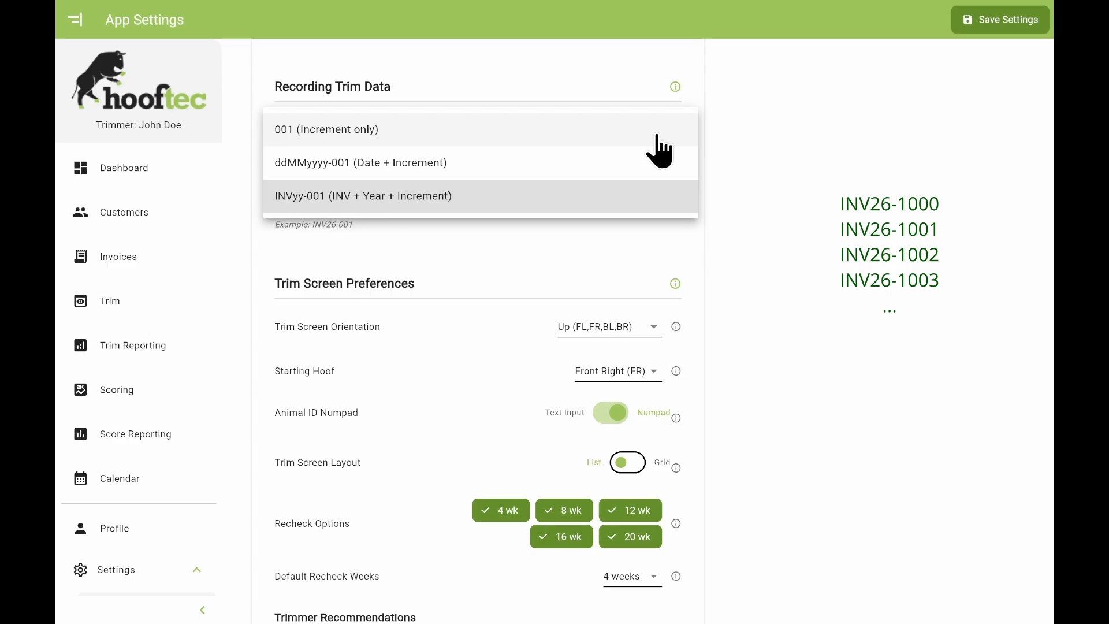
pyautogui.click(659, 131)
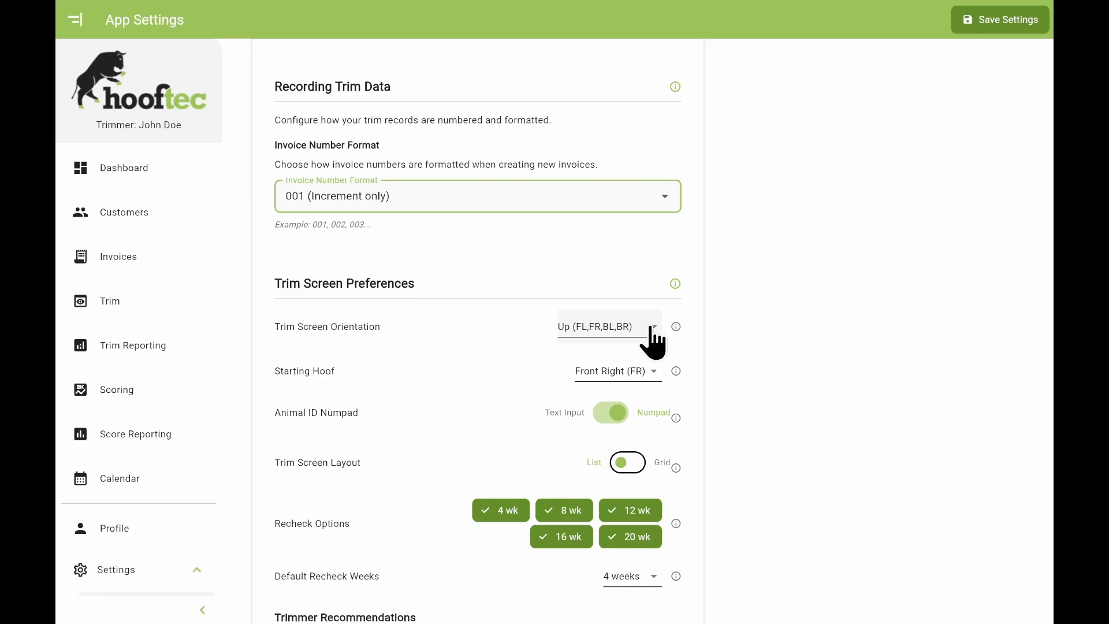
# Step: Set the trim screen orientation to Down (BR,BL,FR,FL) and the starting hoof to Back Right (BR)
pyautogui.click(650, 343)
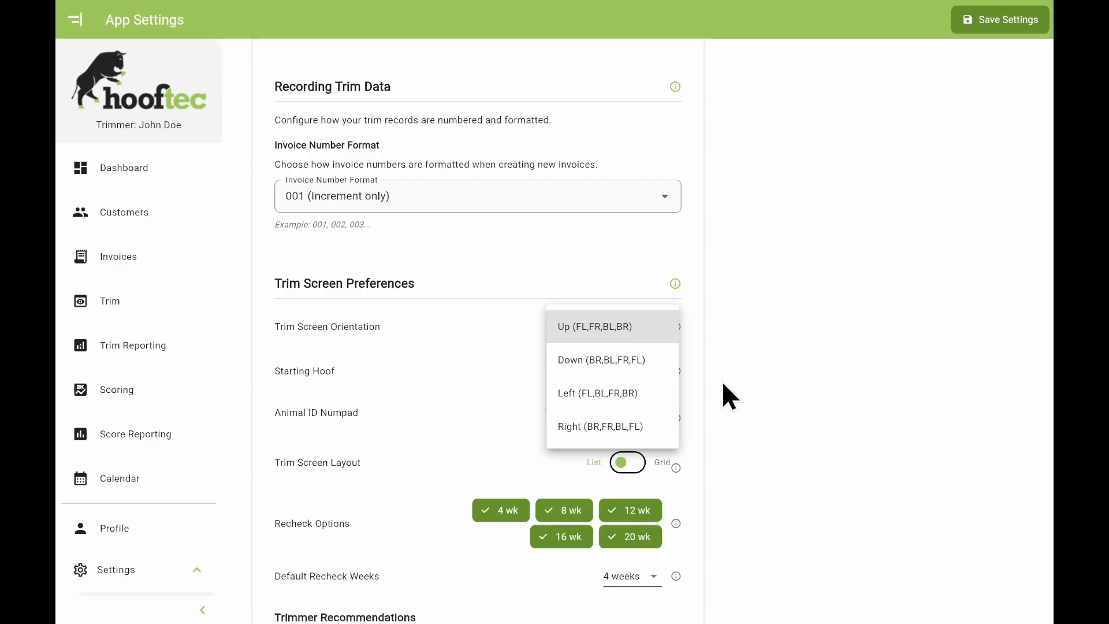
pyautogui.click(654, 369)
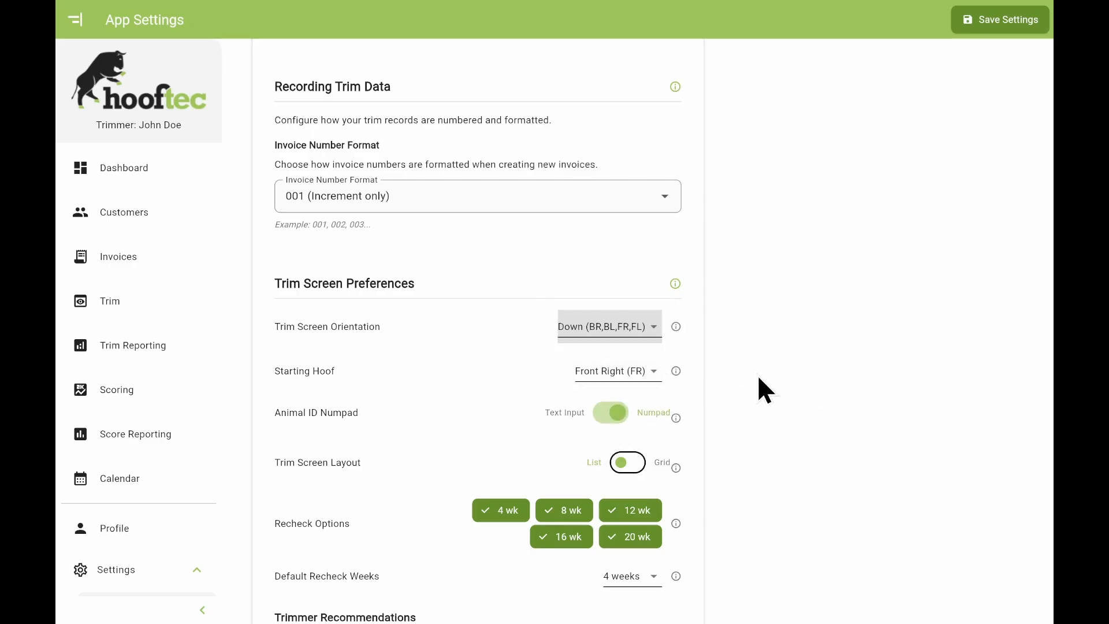
pyautogui.click(649, 374)
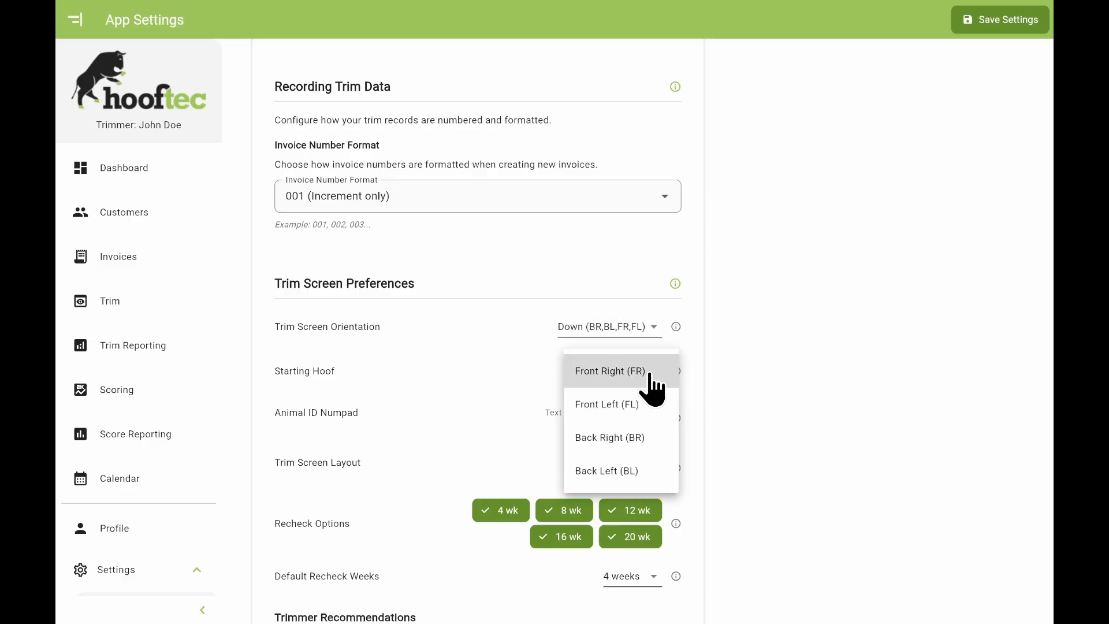
pyautogui.click(642, 436)
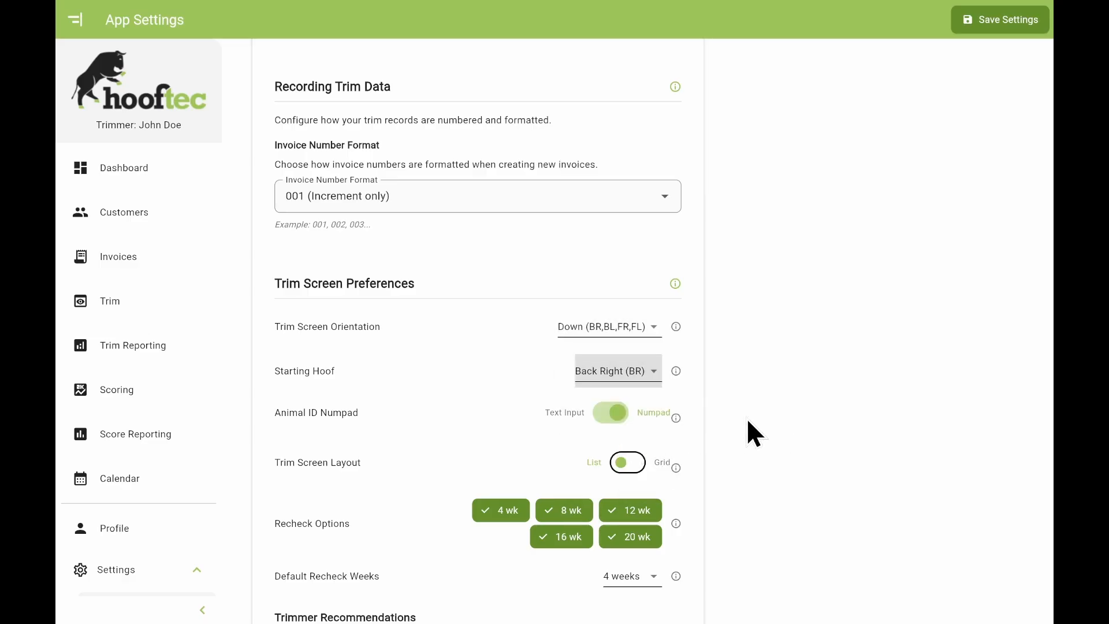
# Step: Switch the Animal ID Numpad preference to Text Input
pyautogui.click(614, 415)
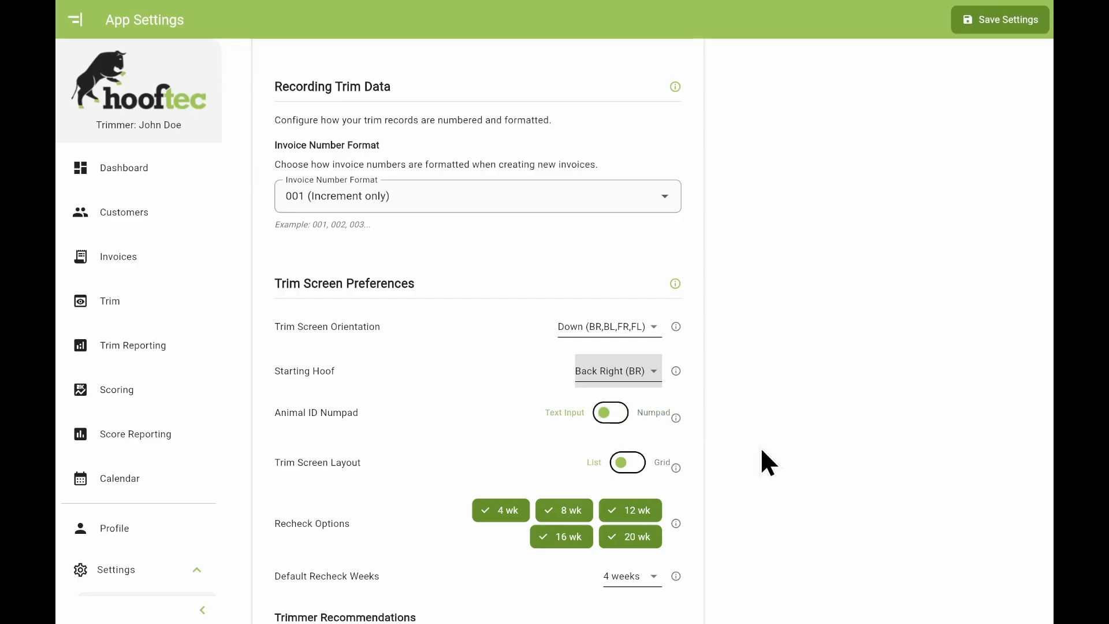
pyautogui.moveTo(675, 419)
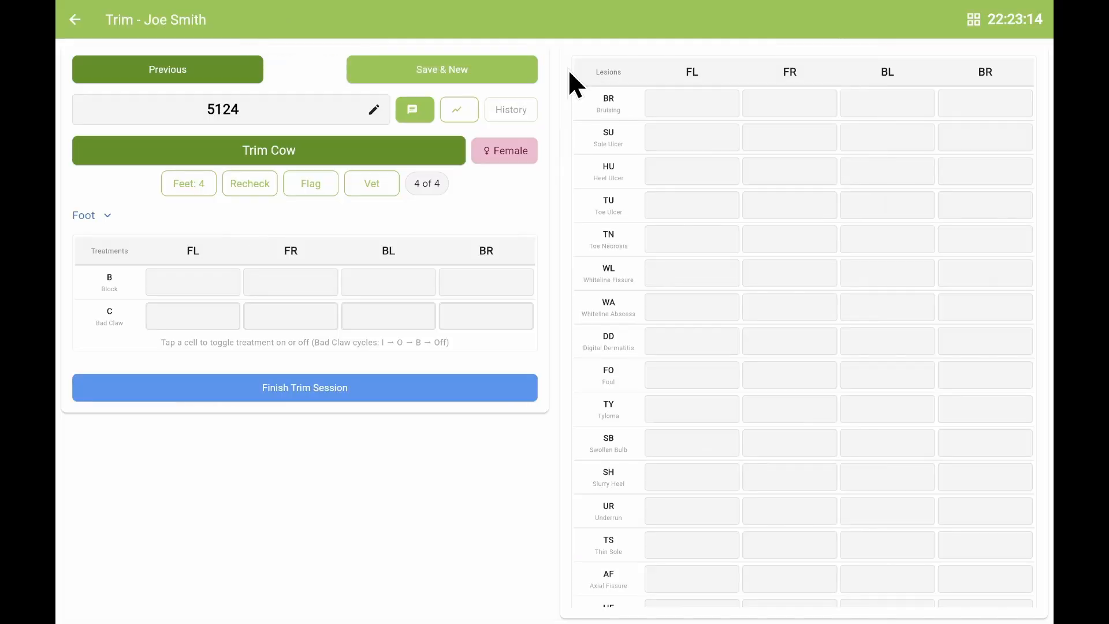
# Step: Save the current animal and start a new record, enter 1652 on the numpad as the Animal ID, and clear it
pyautogui.click(471, 72)
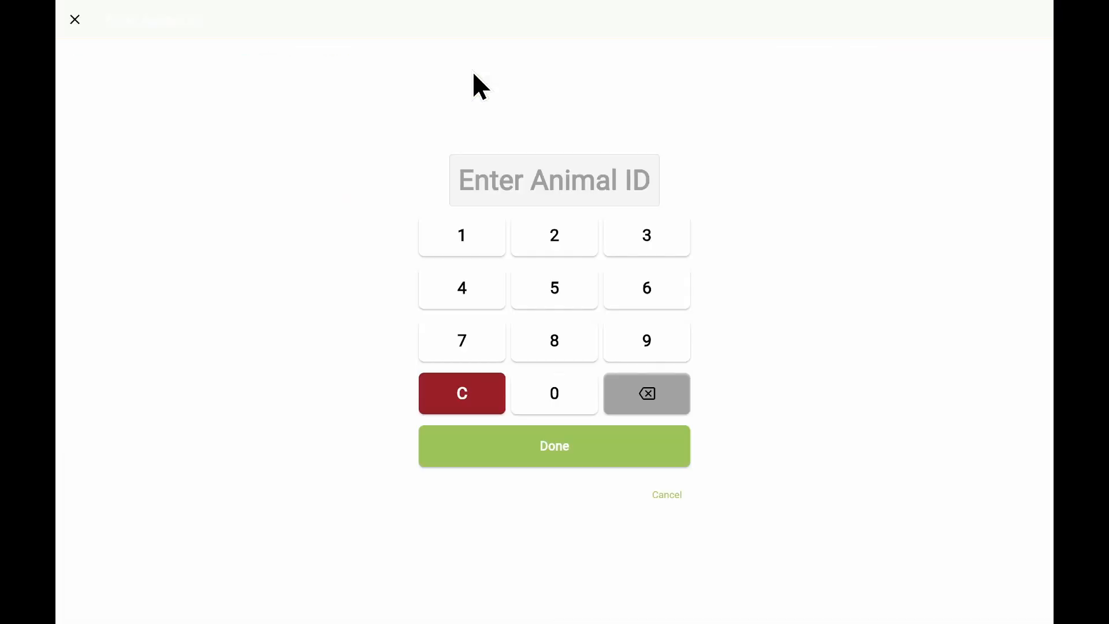
pyautogui.click(479, 246)
pyautogui.click(639, 292)
pyautogui.click(577, 289)
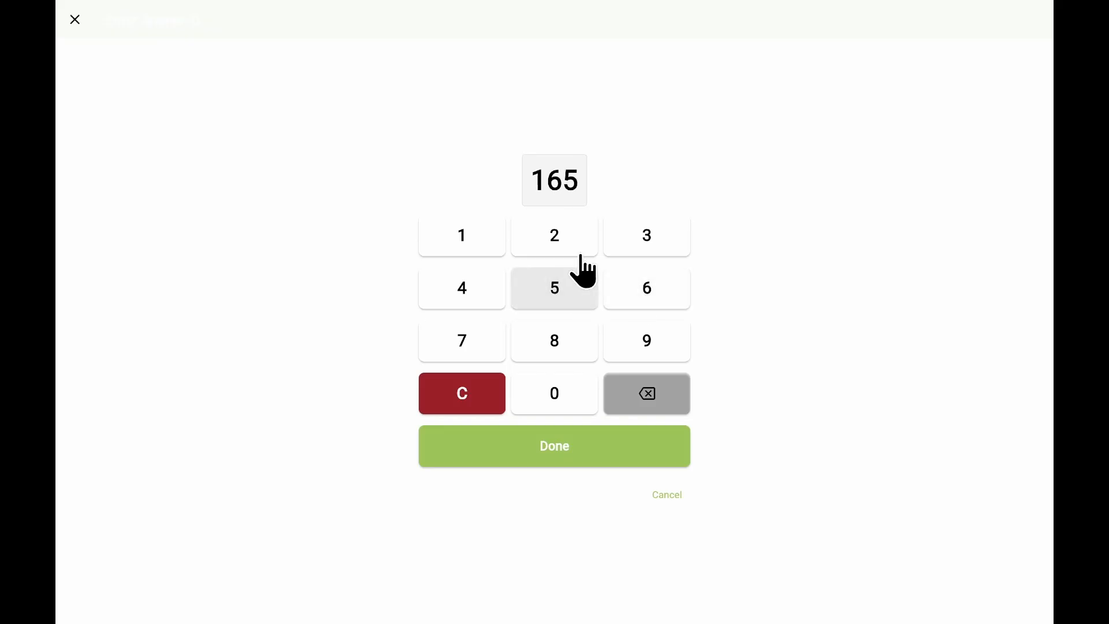
pyautogui.click(580, 252)
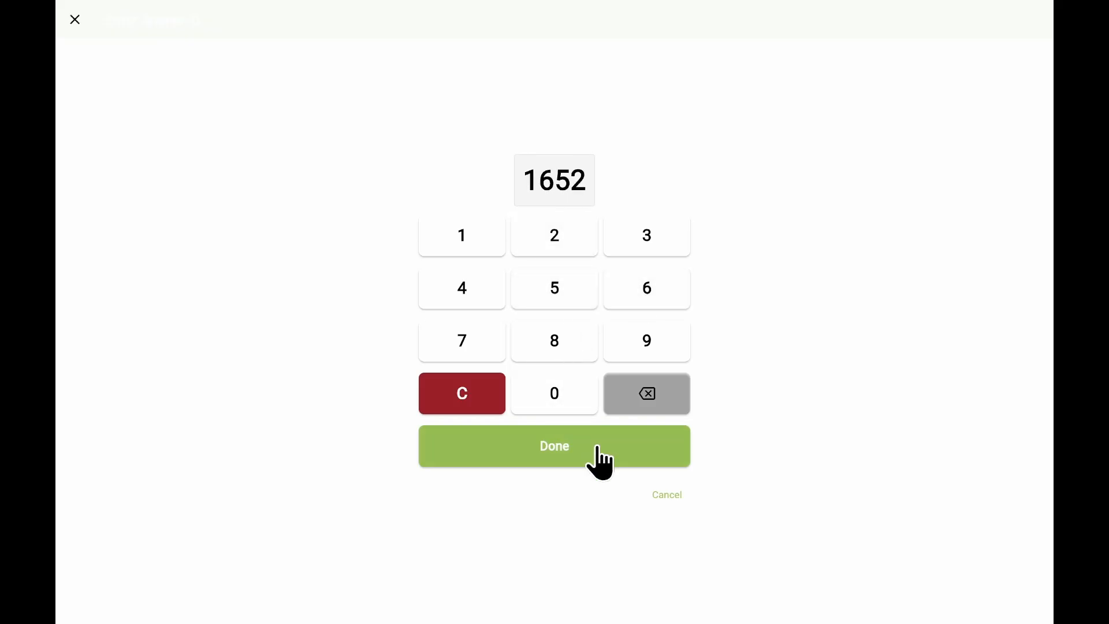
pyautogui.click(488, 397)
# Step: Enter 8598 as the new record's Animal ID on the numpad and accept it
pyautogui.click(555, 332)
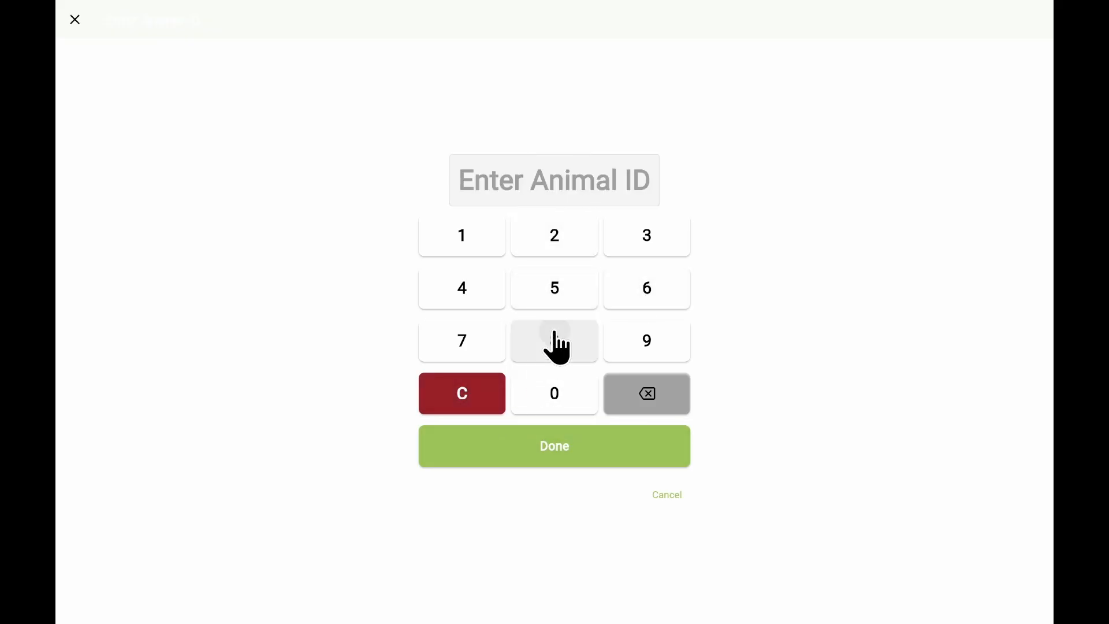
pyautogui.click(554, 289)
pyautogui.click(644, 340)
pyautogui.click(564, 343)
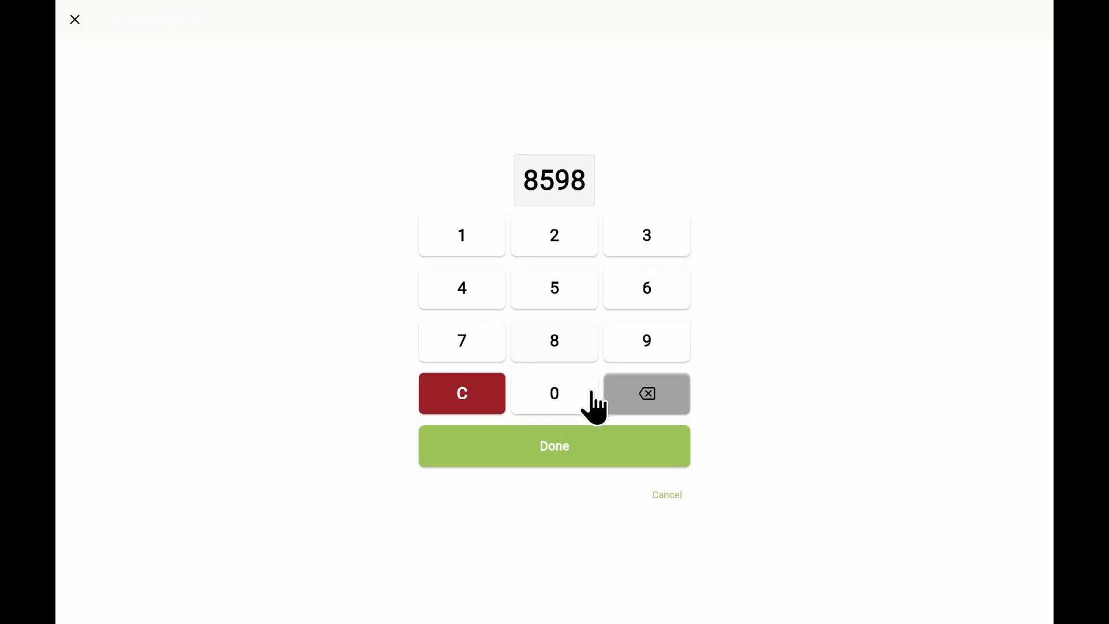
pyautogui.click(654, 455)
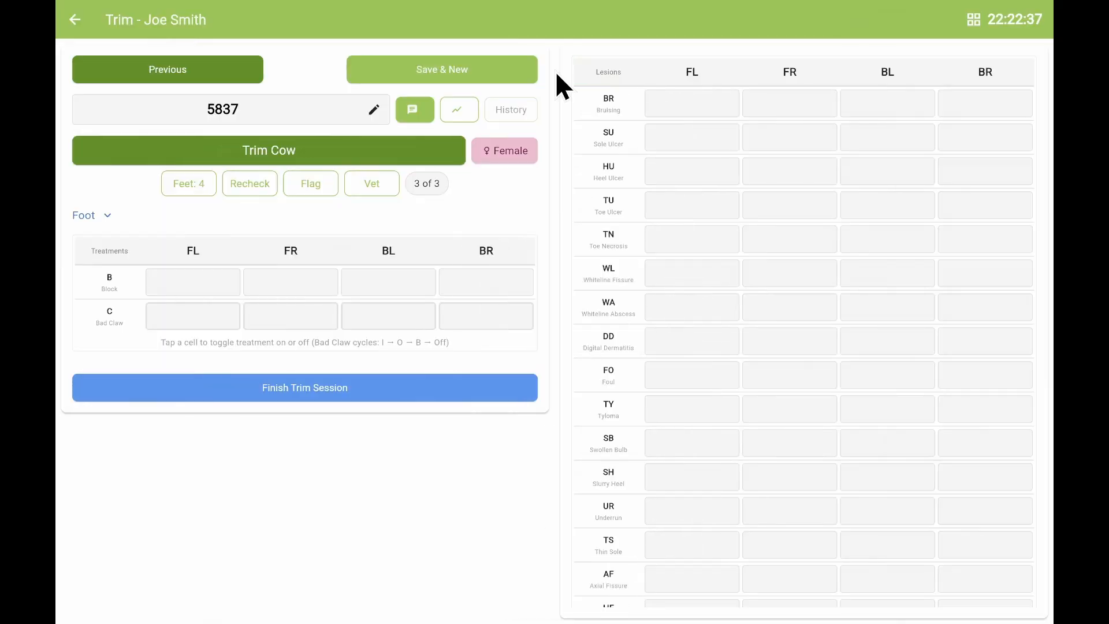
# Step: Save the current animal and start a new record with Animal ID 4819 using the text input
pyautogui.click(453, 71)
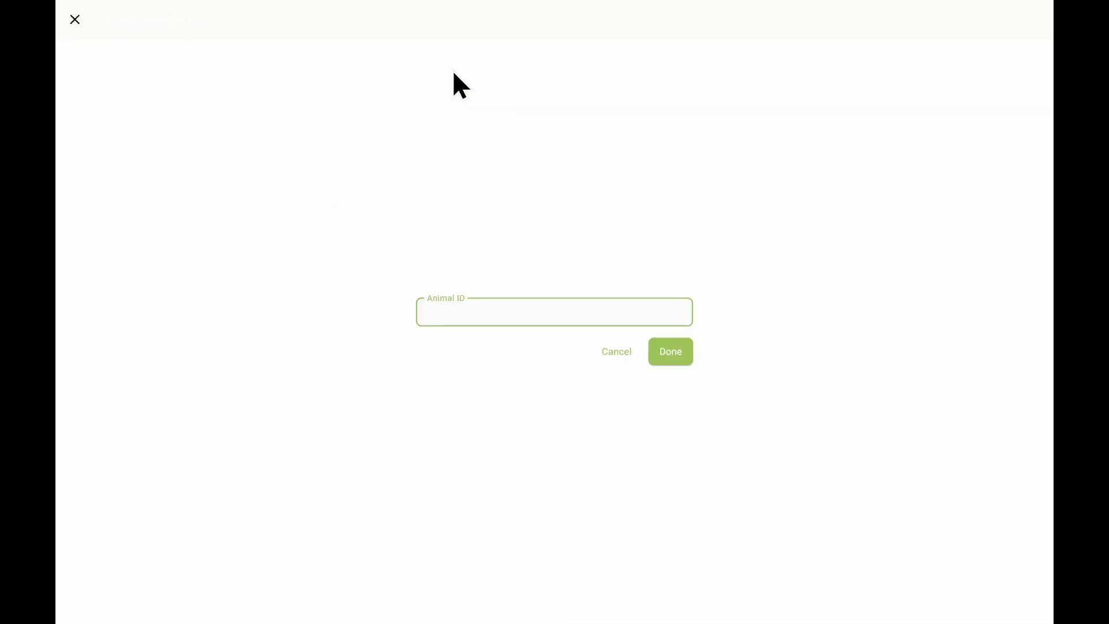
pyautogui.write('4819')
pyautogui.click(682, 356)
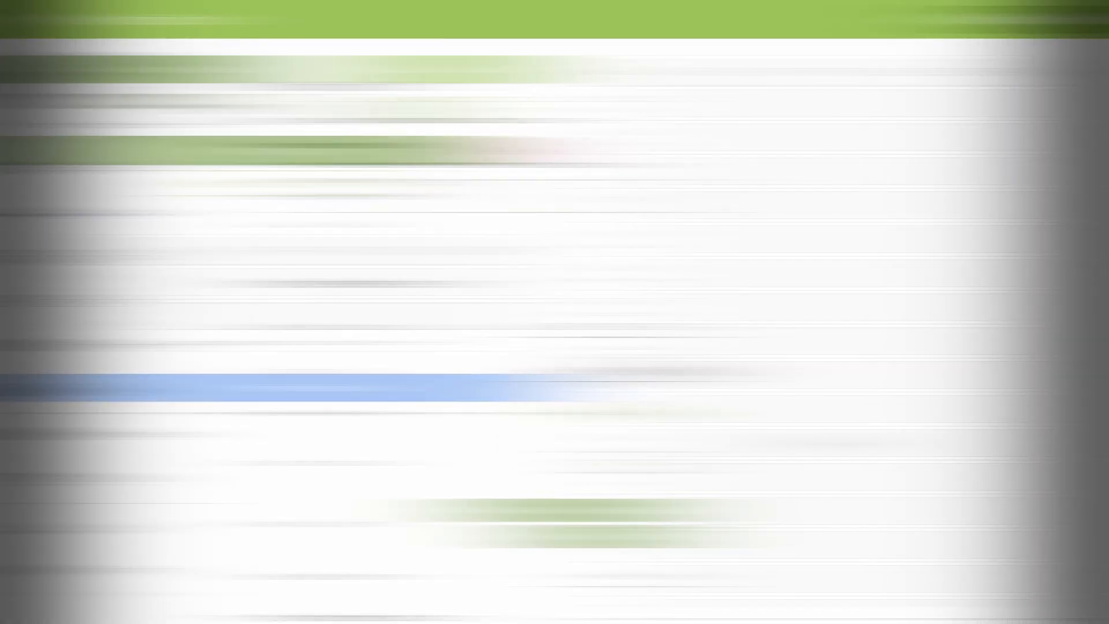
# Step: Switch the Trim Screen Layout preference to Grid and return it to List
pyautogui.scroll(-2, 823, 442)
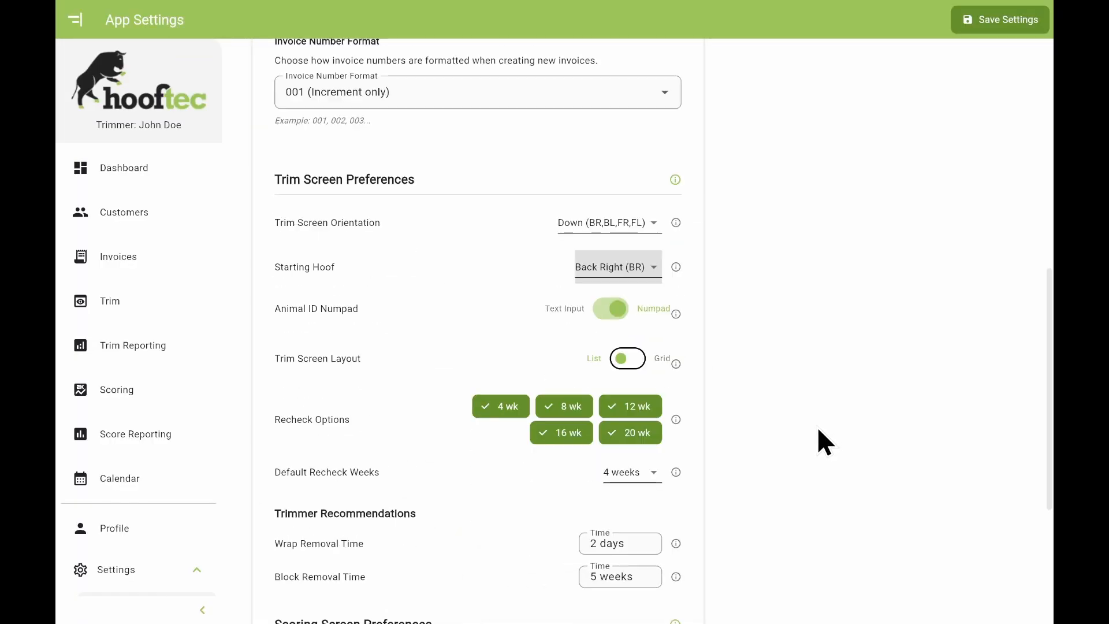
pyautogui.click(634, 363)
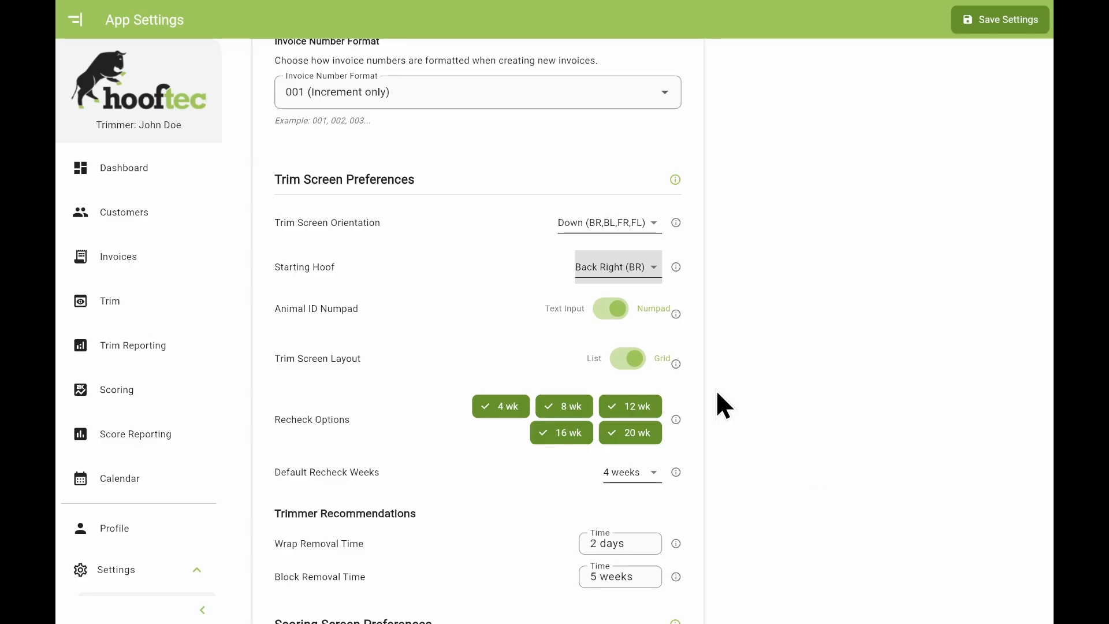
pyautogui.click(633, 361)
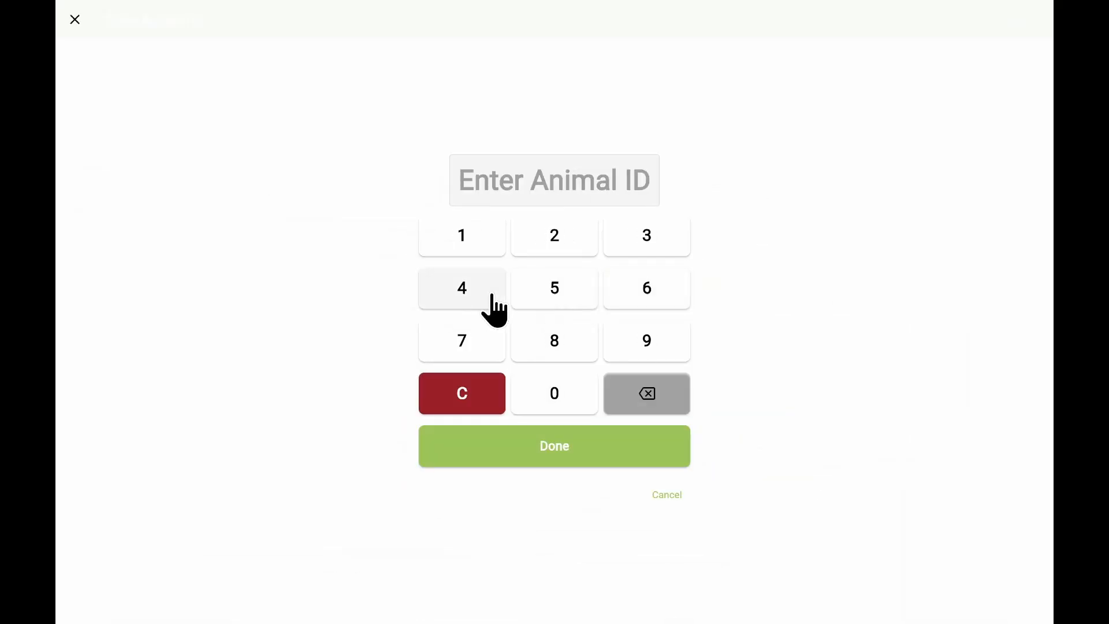
# Step: Enter 4158 as the new record's Animal ID on the numpad and accept it
pyautogui.click(488, 297)
pyautogui.click(485, 250)
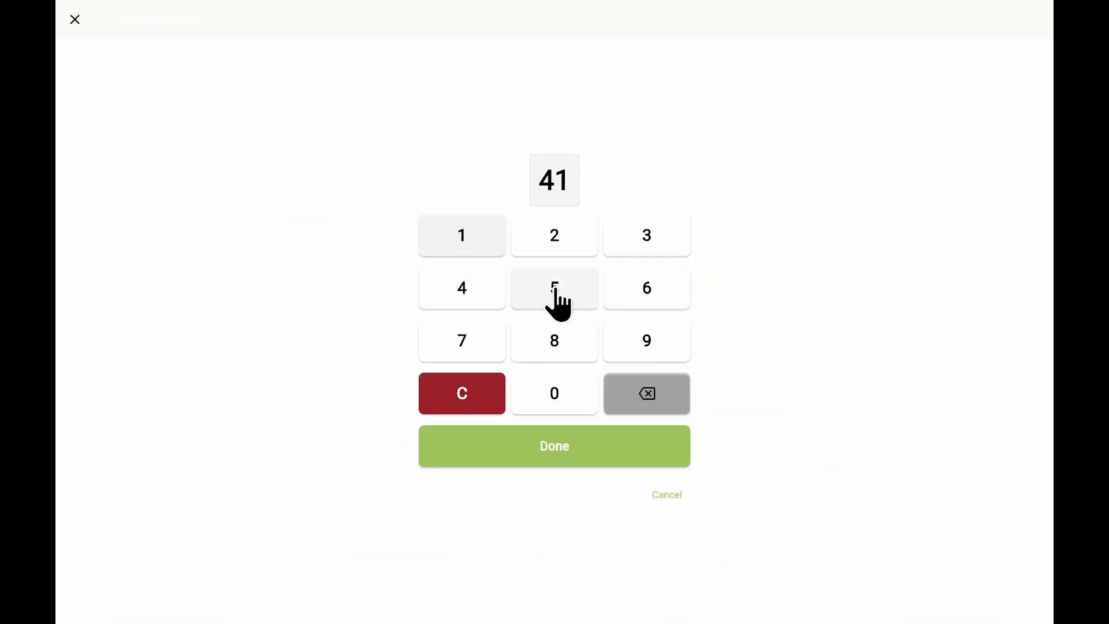
pyautogui.click(558, 300)
pyautogui.click(571, 349)
pyautogui.click(621, 446)
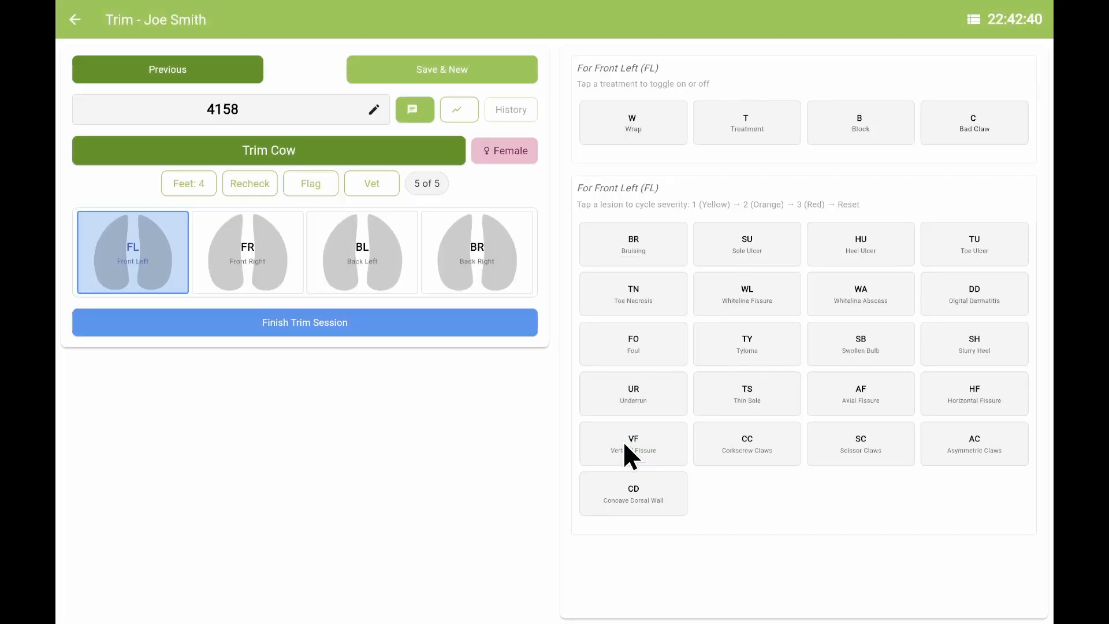
# Step: Record Bruising at severity 2 and Axial Fissure at severity 1 for the front left hoof, and toggle the trim screen layout
pyautogui.doubleClick(650, 249)
pyautogui.click(844, 380)
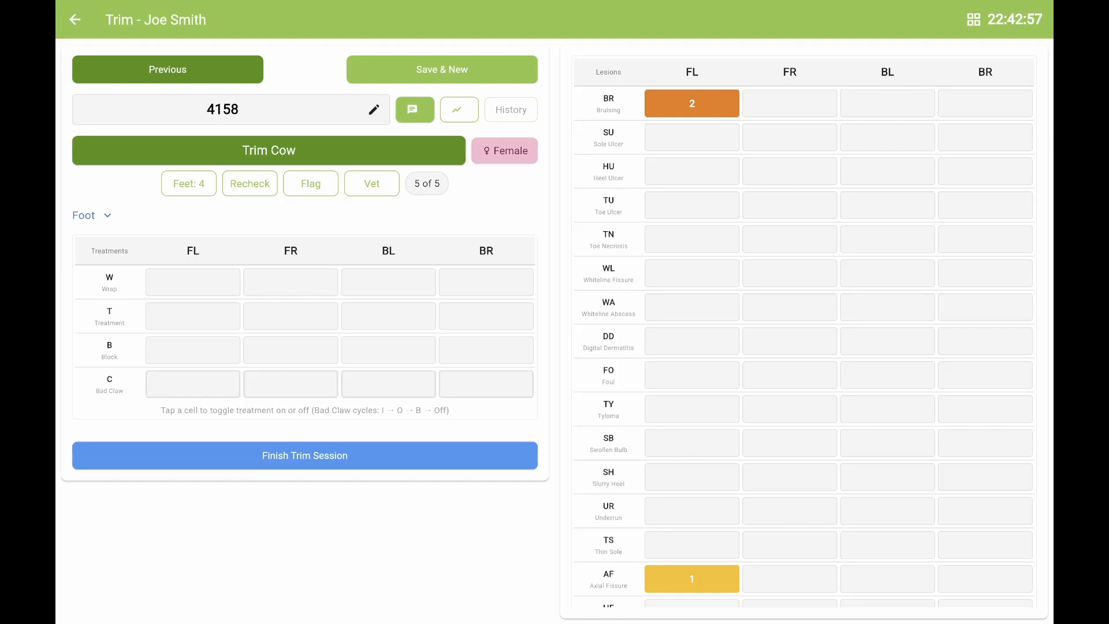
pyautogui.click(974, 26)
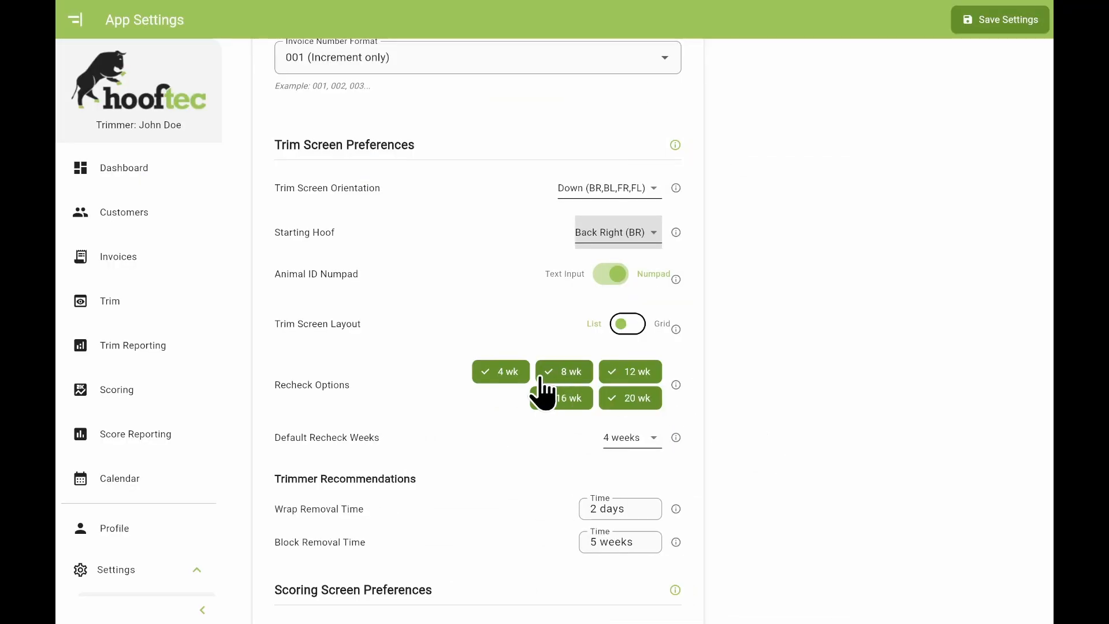
# Step: Limit the recheck options to 8, 12 and 16 weeks, leaving 4 and 20 weeks disabled
pyautogui.click(504, 372)
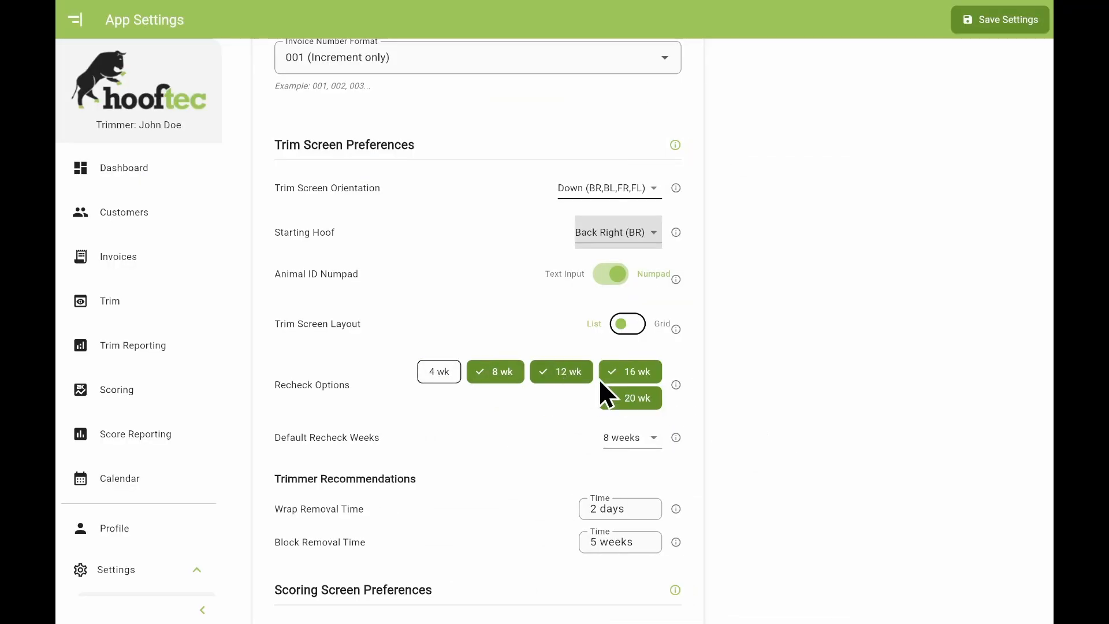
pyautogui.click(514, 380)
pyautogui.click(557, 381)
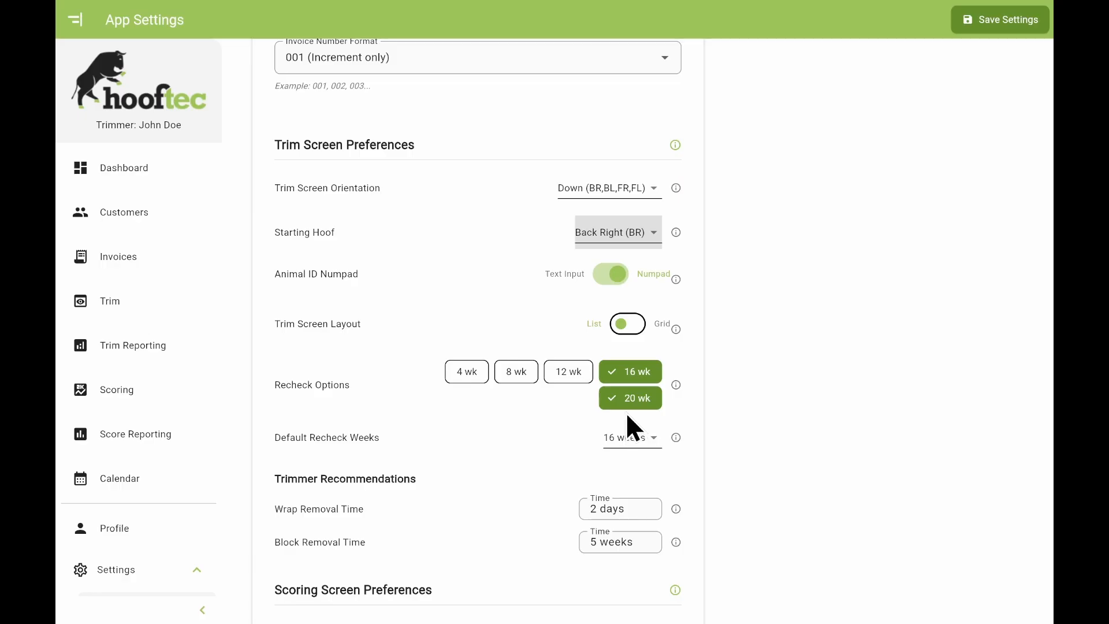
pyautogui.click(631, 400)
pyautogui.click(575, 376)
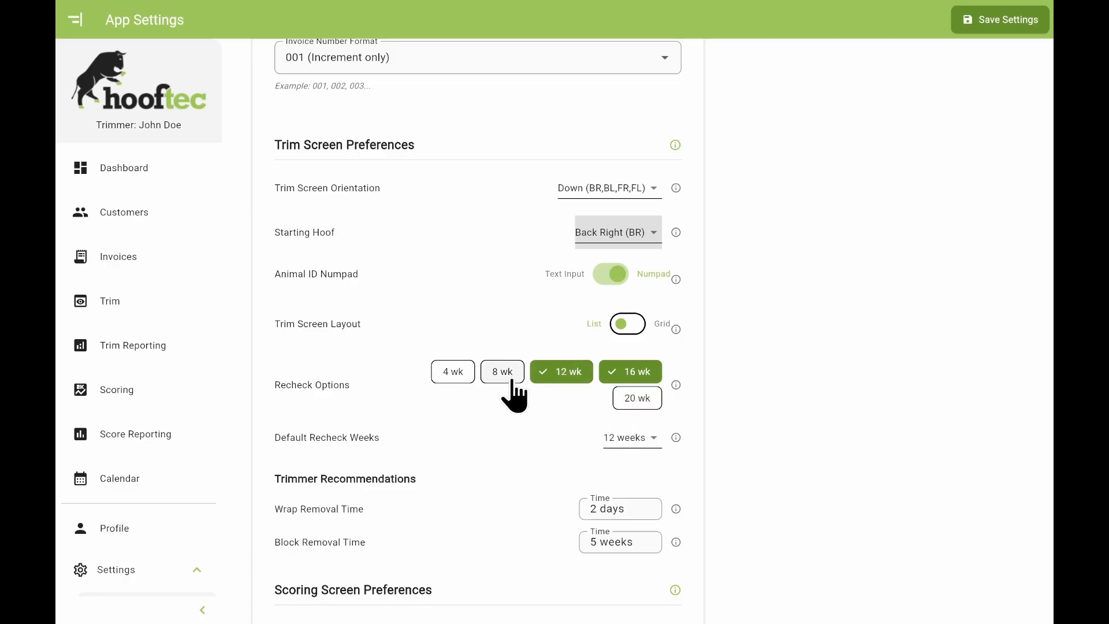
pyautogui.click(514, 379)
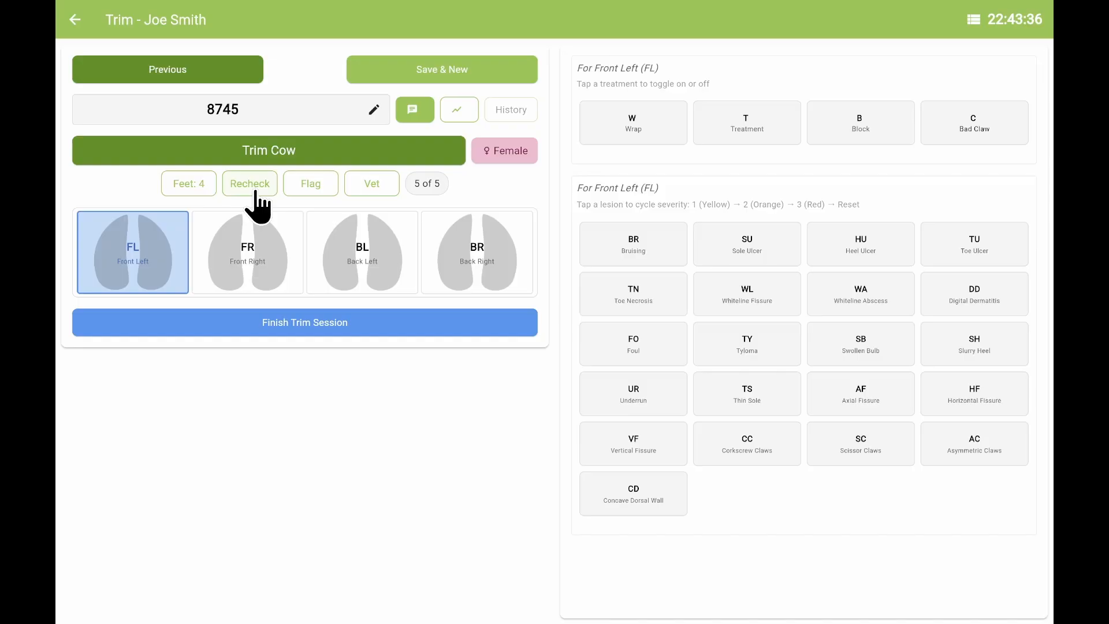
# Step: Mark animal 8745 for an 8-week recheck on the trim screen and cycle through the other enabled recheck intervals
pyautogui.click(256, 194)
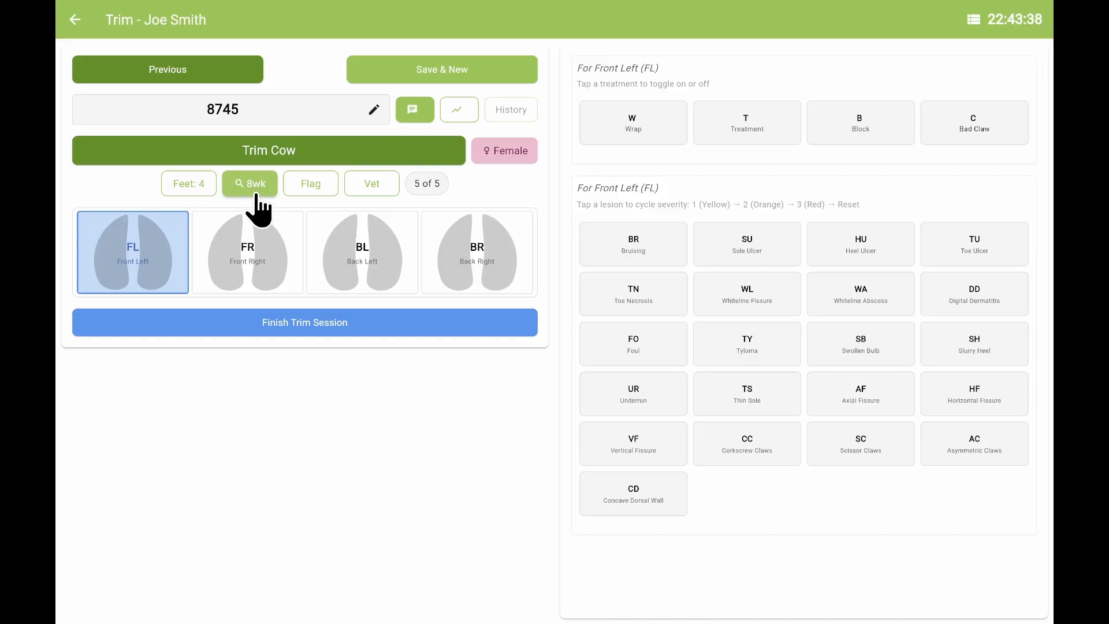
pyautogui.click(256, 194)
pyautogui.click(257, 195)
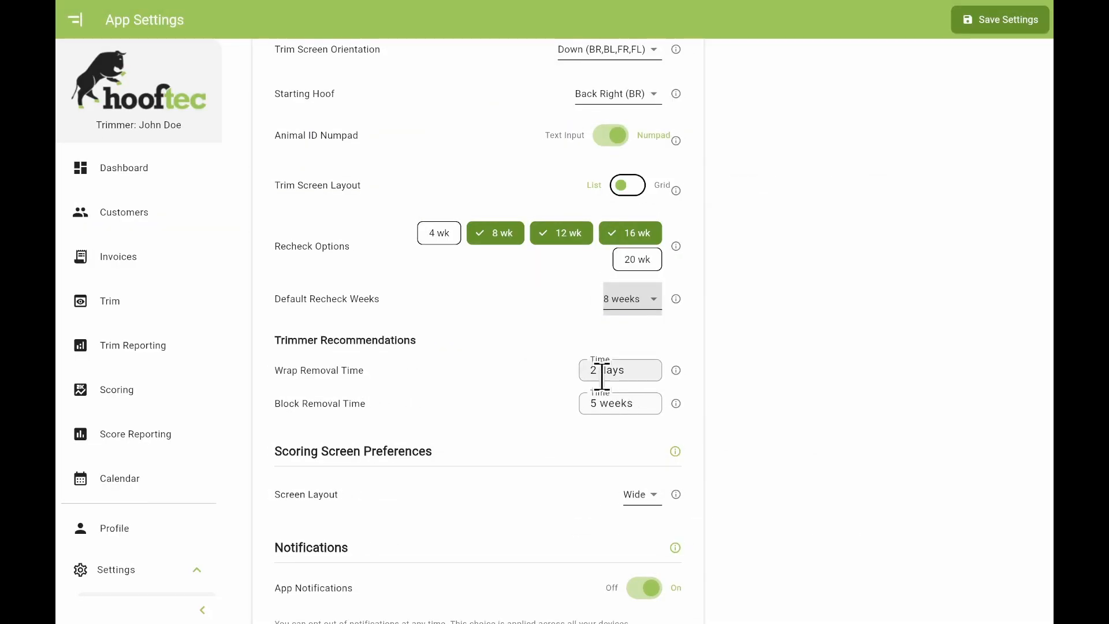
# Step: Set the wrap removal time to 3 days and the block removal time to 2 weeks, and view the scoring screen layout options
pyautogui.click(597, 371)
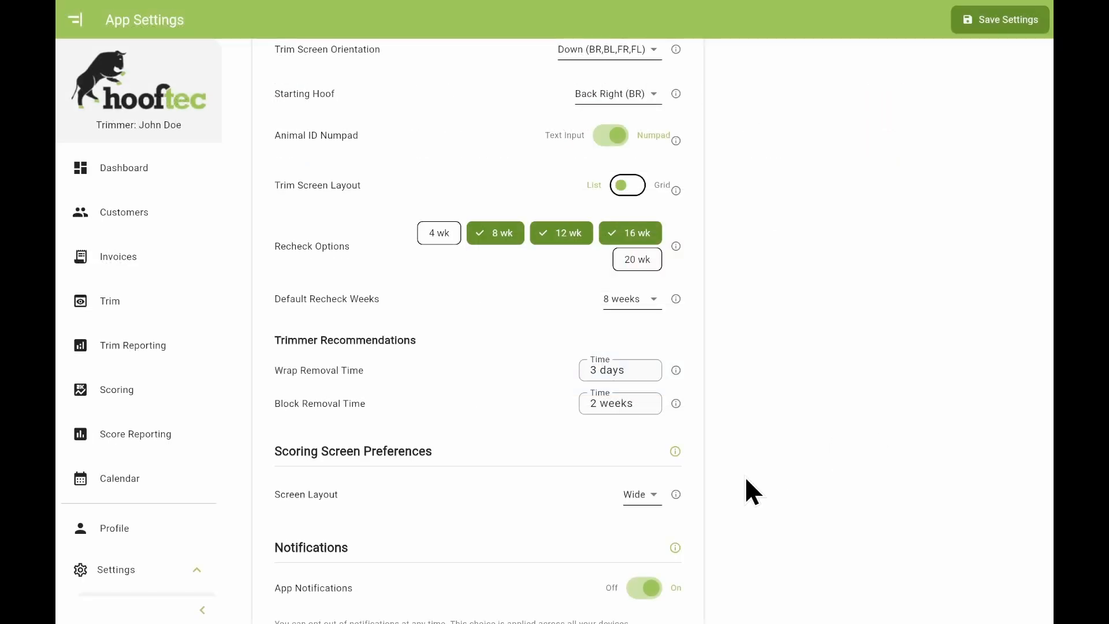
pyautogui.click(646, 497)
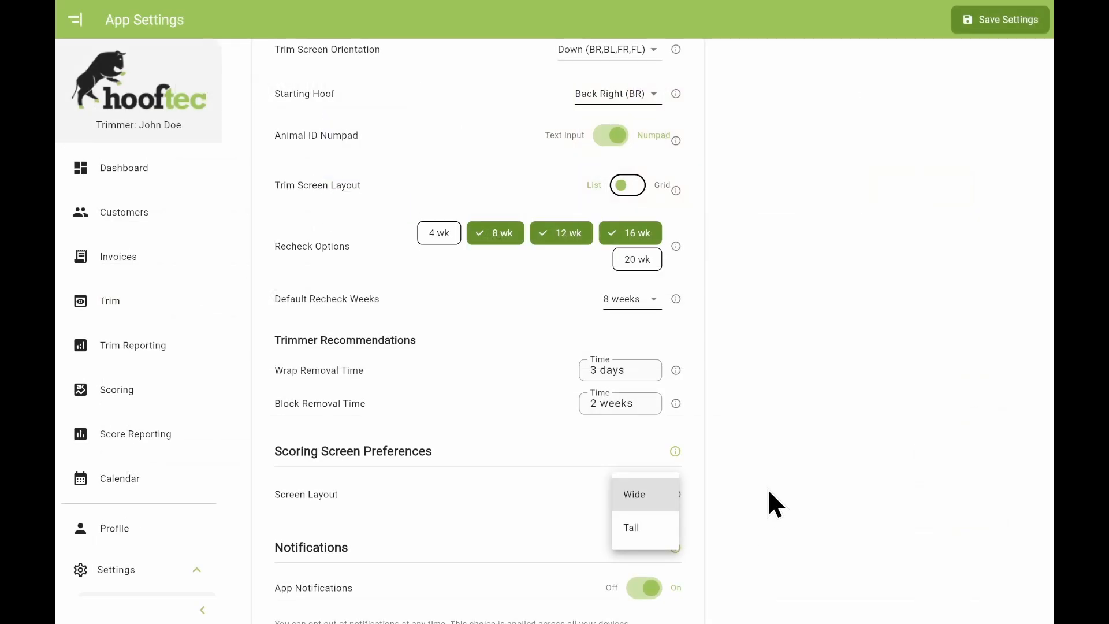
pyautogui.click(787, 398)
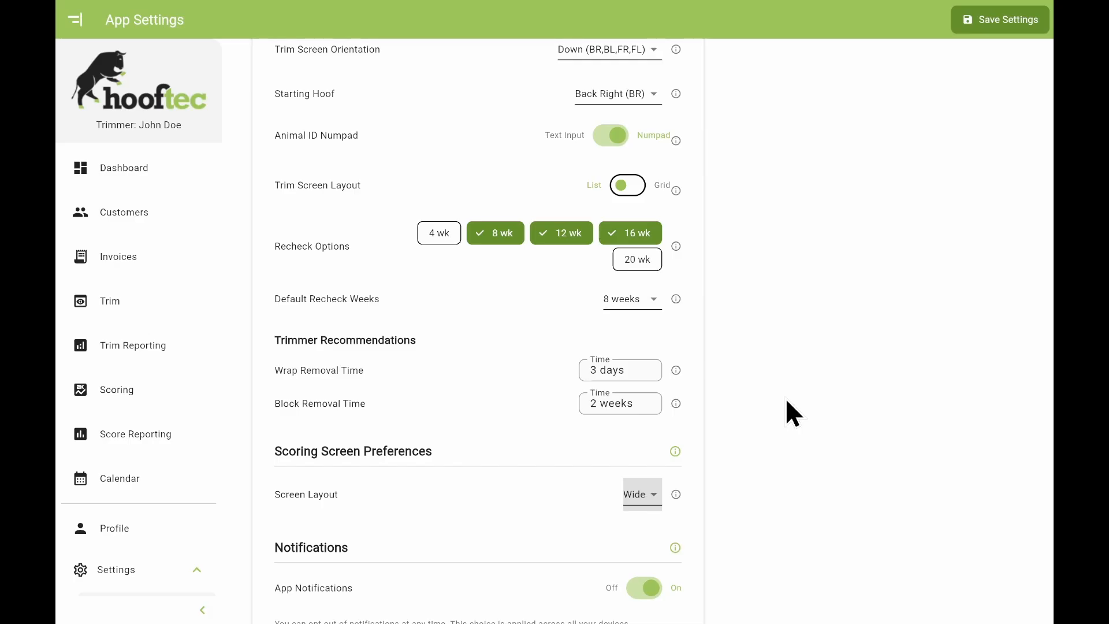
# Step: Turn App Notifications off and back on, and save the app settings
pyautogui.scroll(-2, 786, 413)
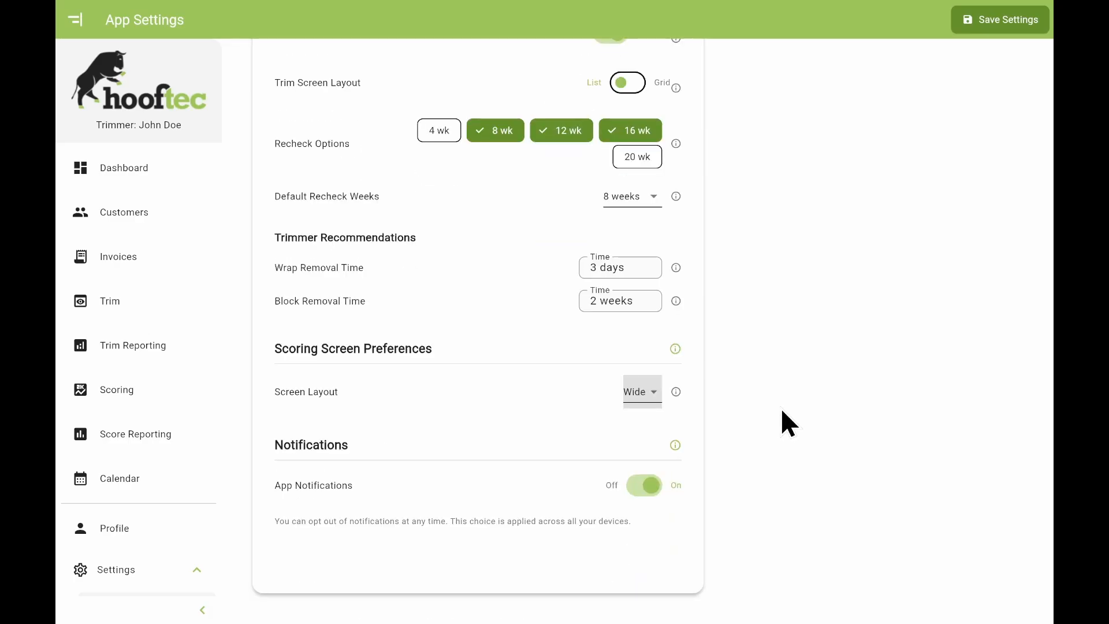
pyautogui.click(651, 491)
pyautogui.click(652, 490)
pyautogui.click(1007, 29)
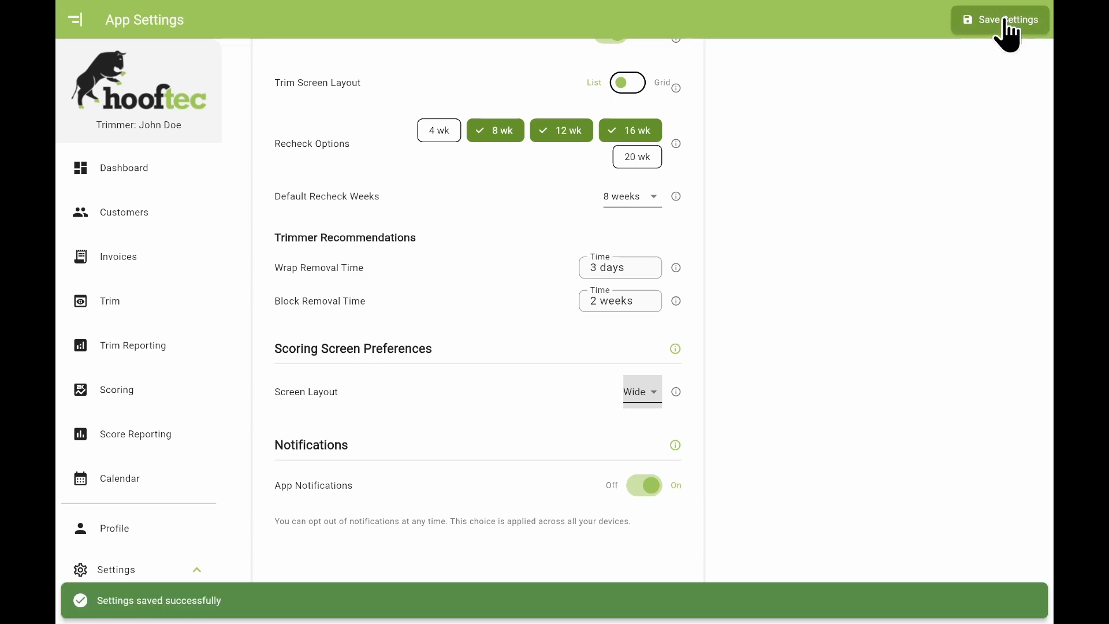